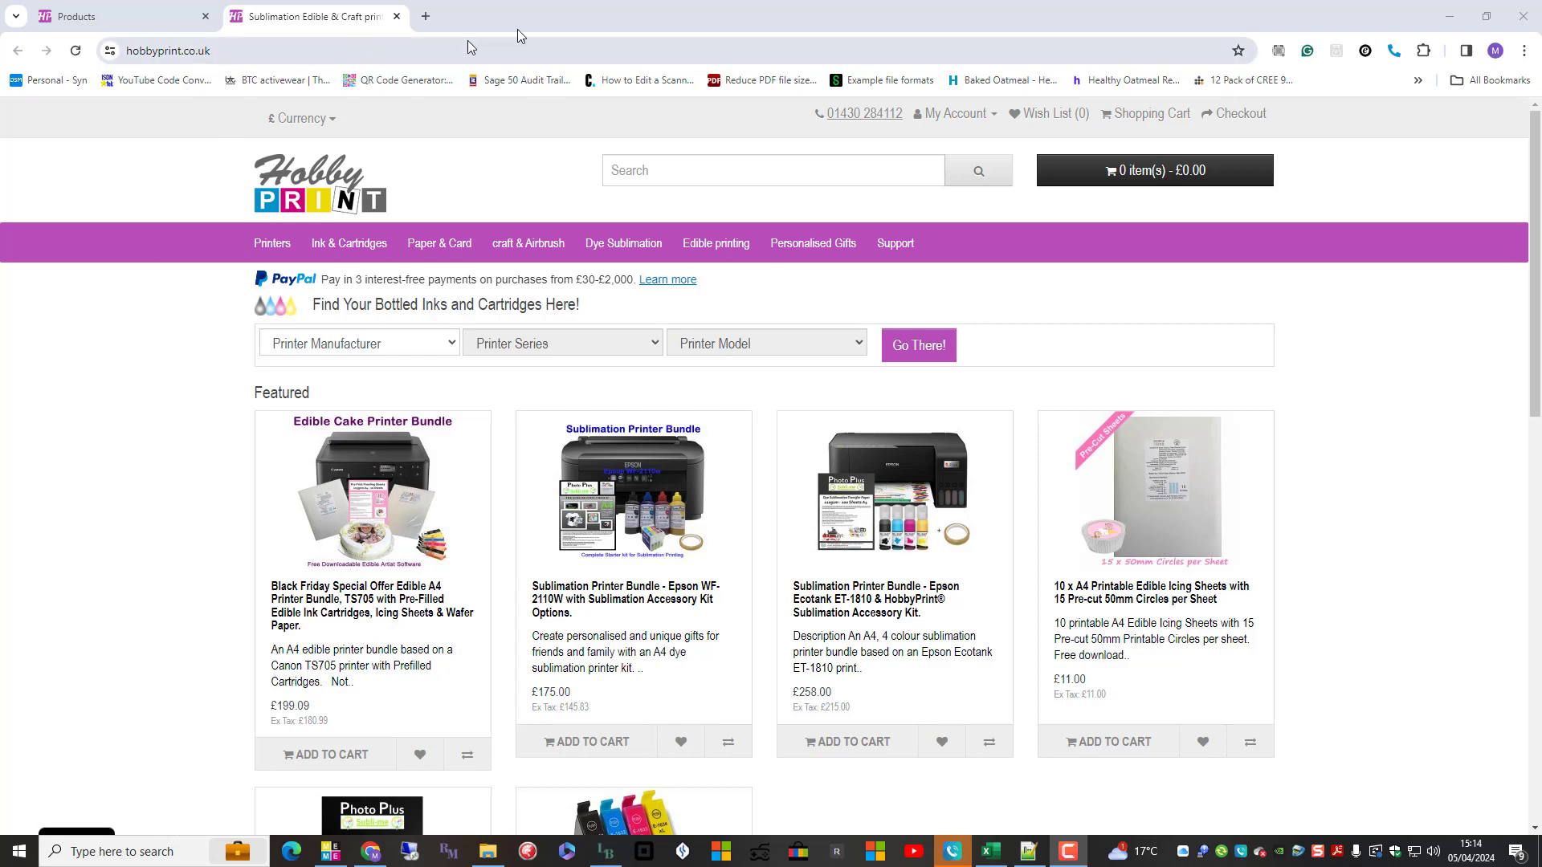
Step: Open epson.co.uk in a new third Chrome tab
{"action": "left_click", "coordinate": [425, 15]}
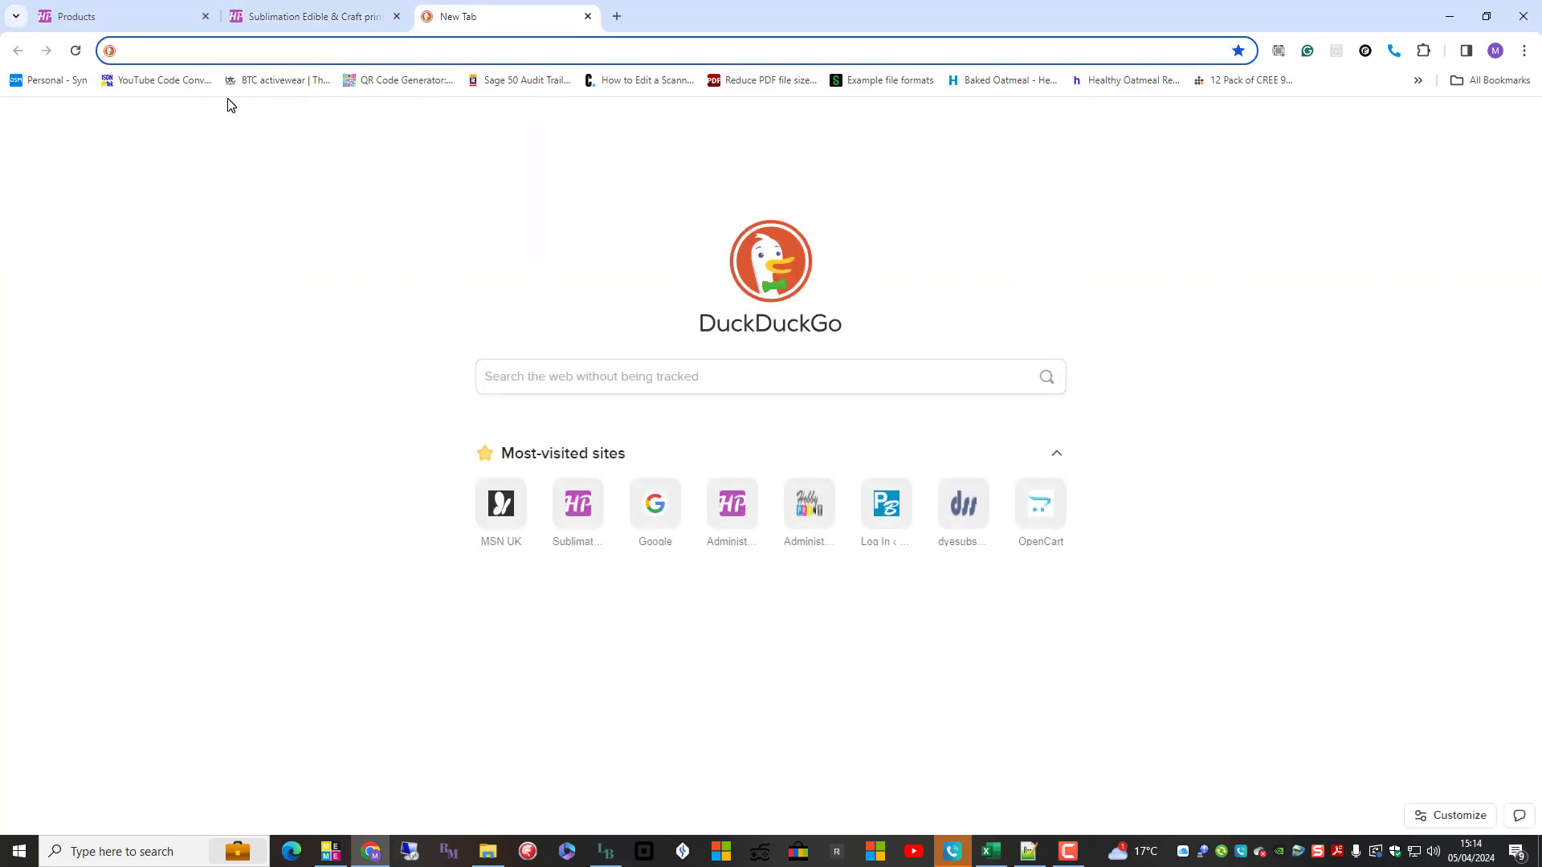
{"action": "type", "text": "epso"}
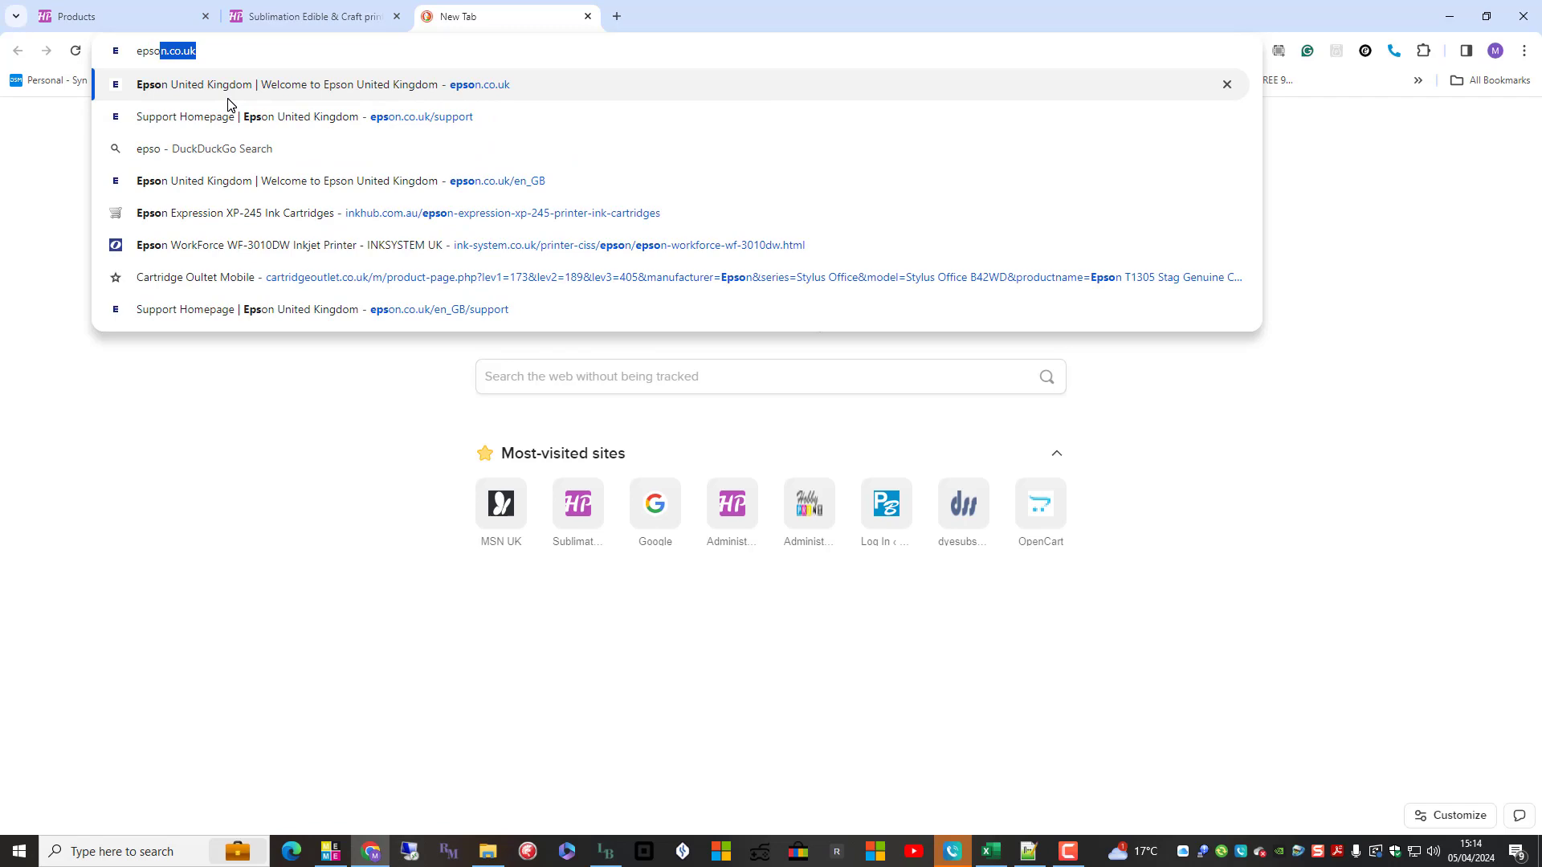
{"action": "type", "text": "n.co.uk"}
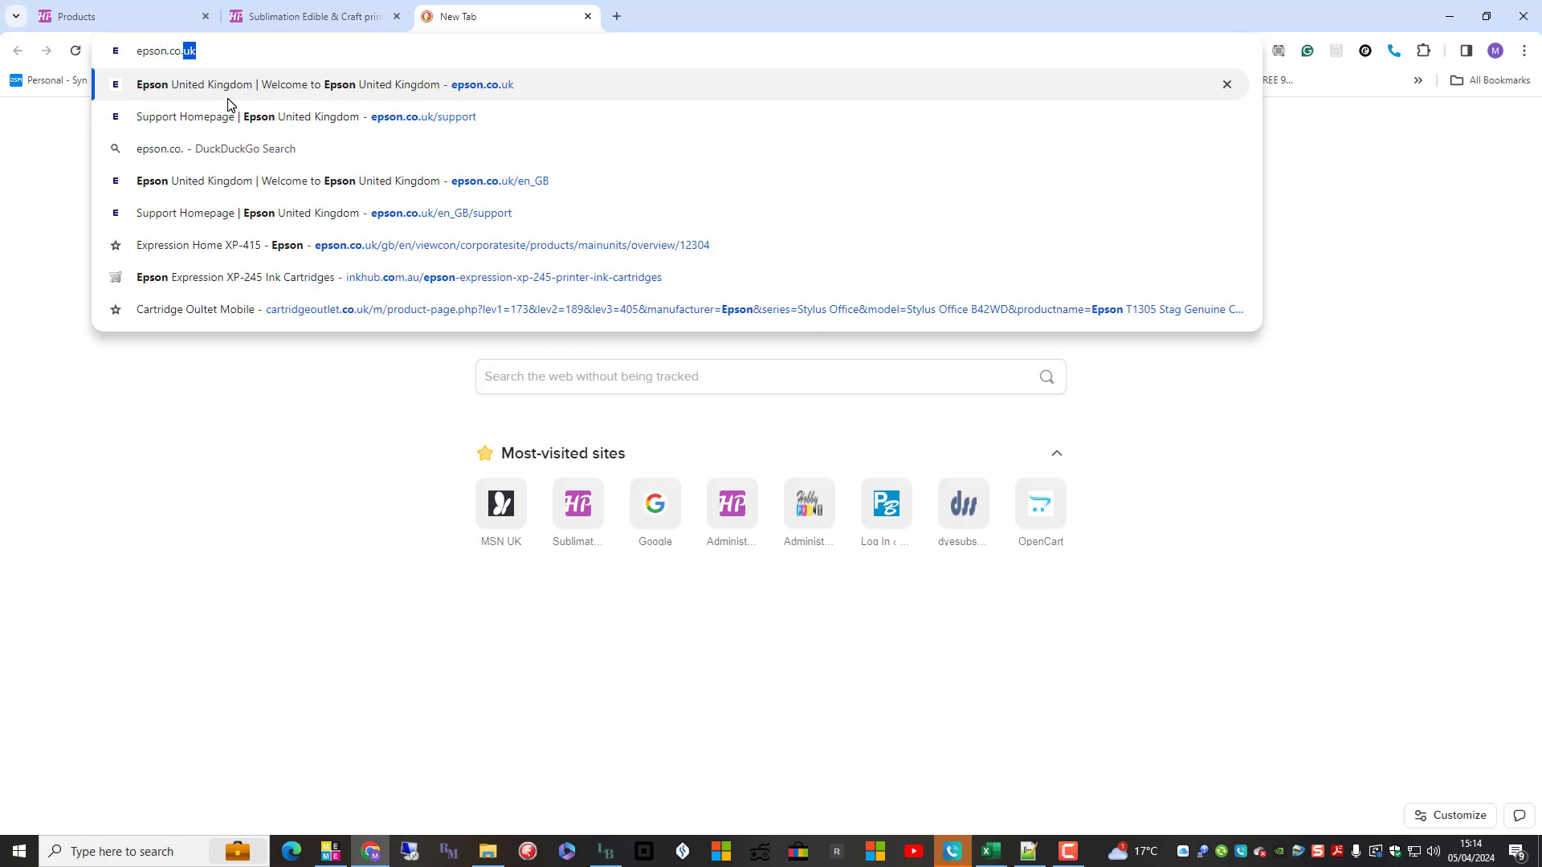
{"action": "key", "text": "Return"}
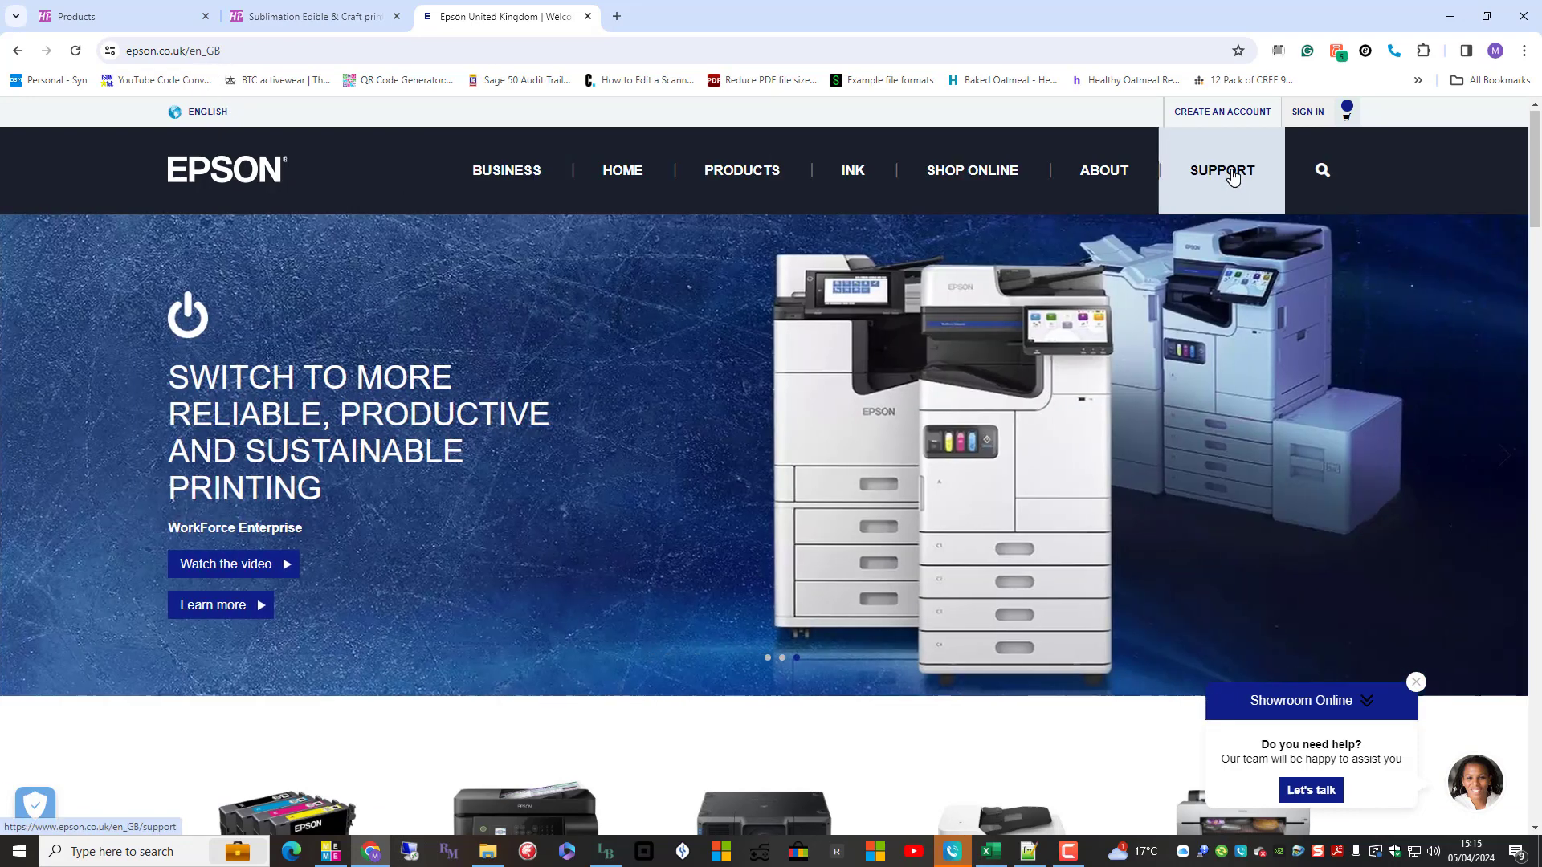
Step: On Epson Support, enter 'wf-2110' in the product name search
{"action": "left_click", "coordinate": [1223, 169]}
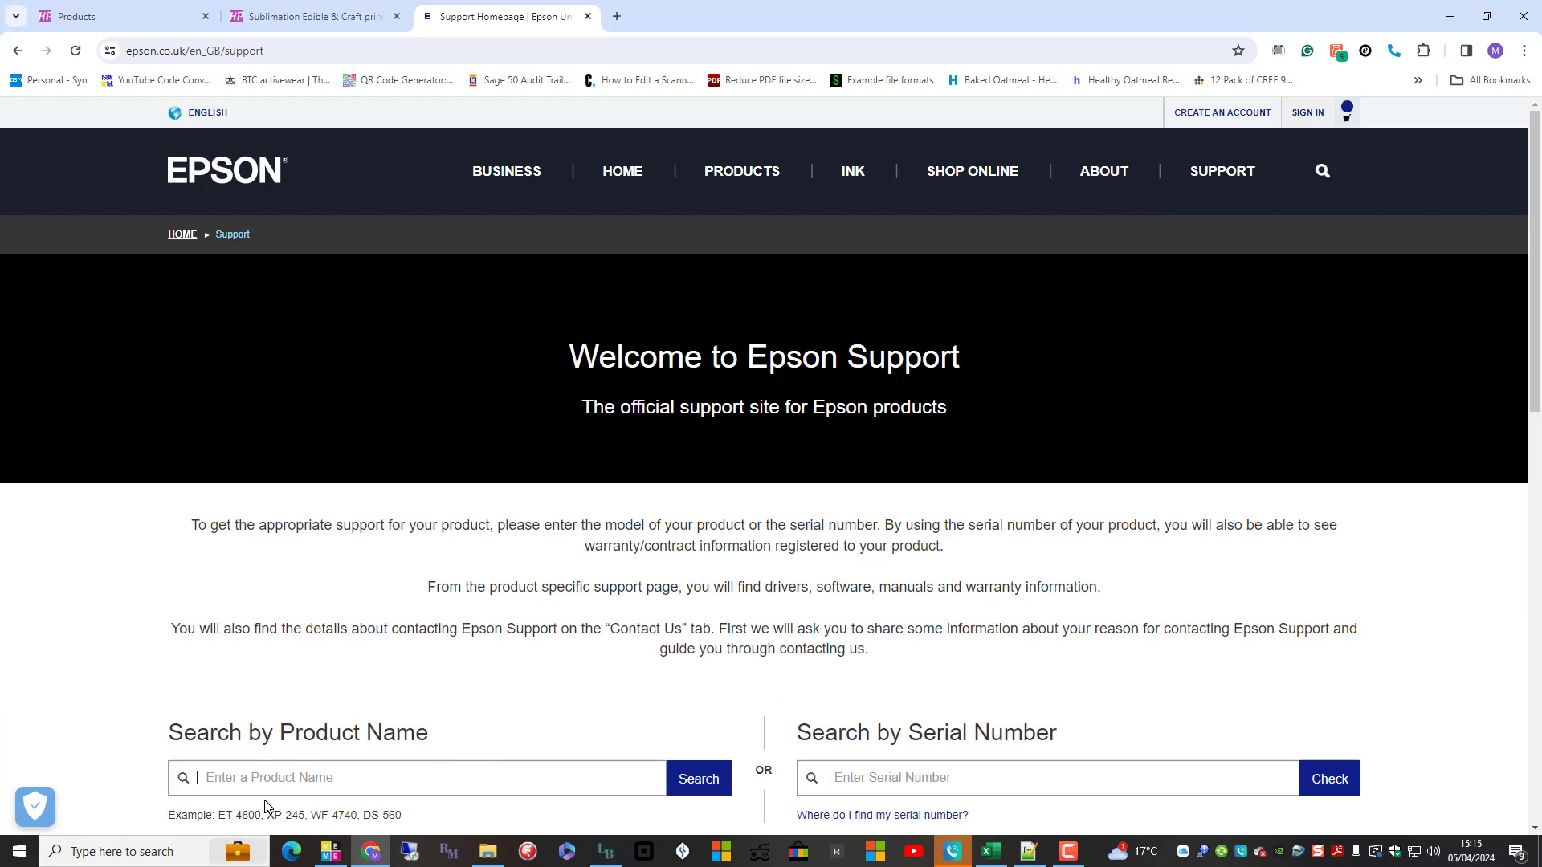
{"action": "left_click", "coordinate": [222, 781]}
{"action": "type", "text": "w"}
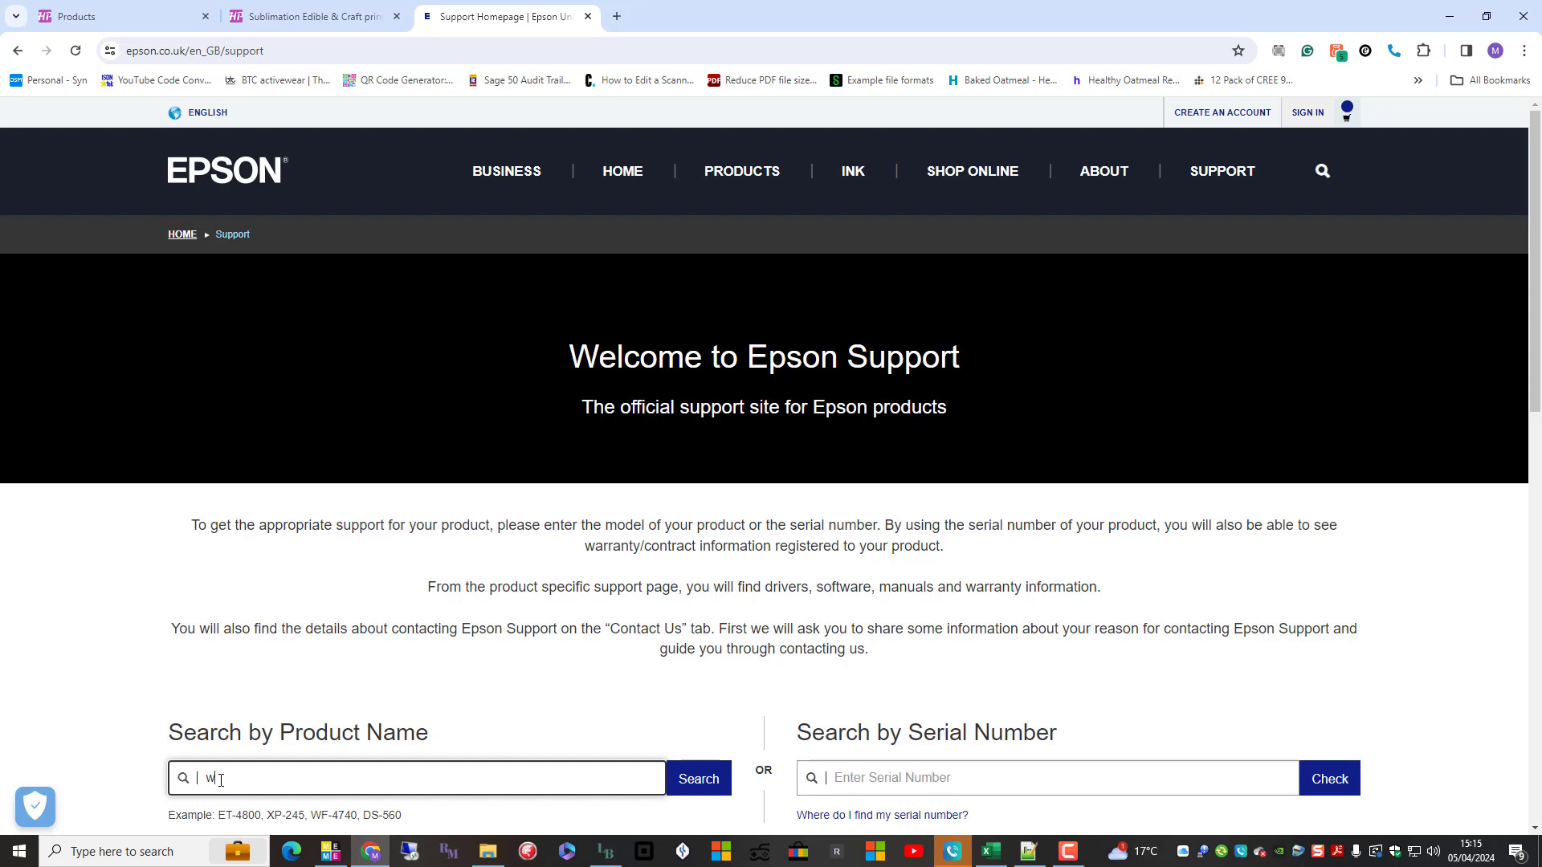
{"action": "type", "text": "f7"}
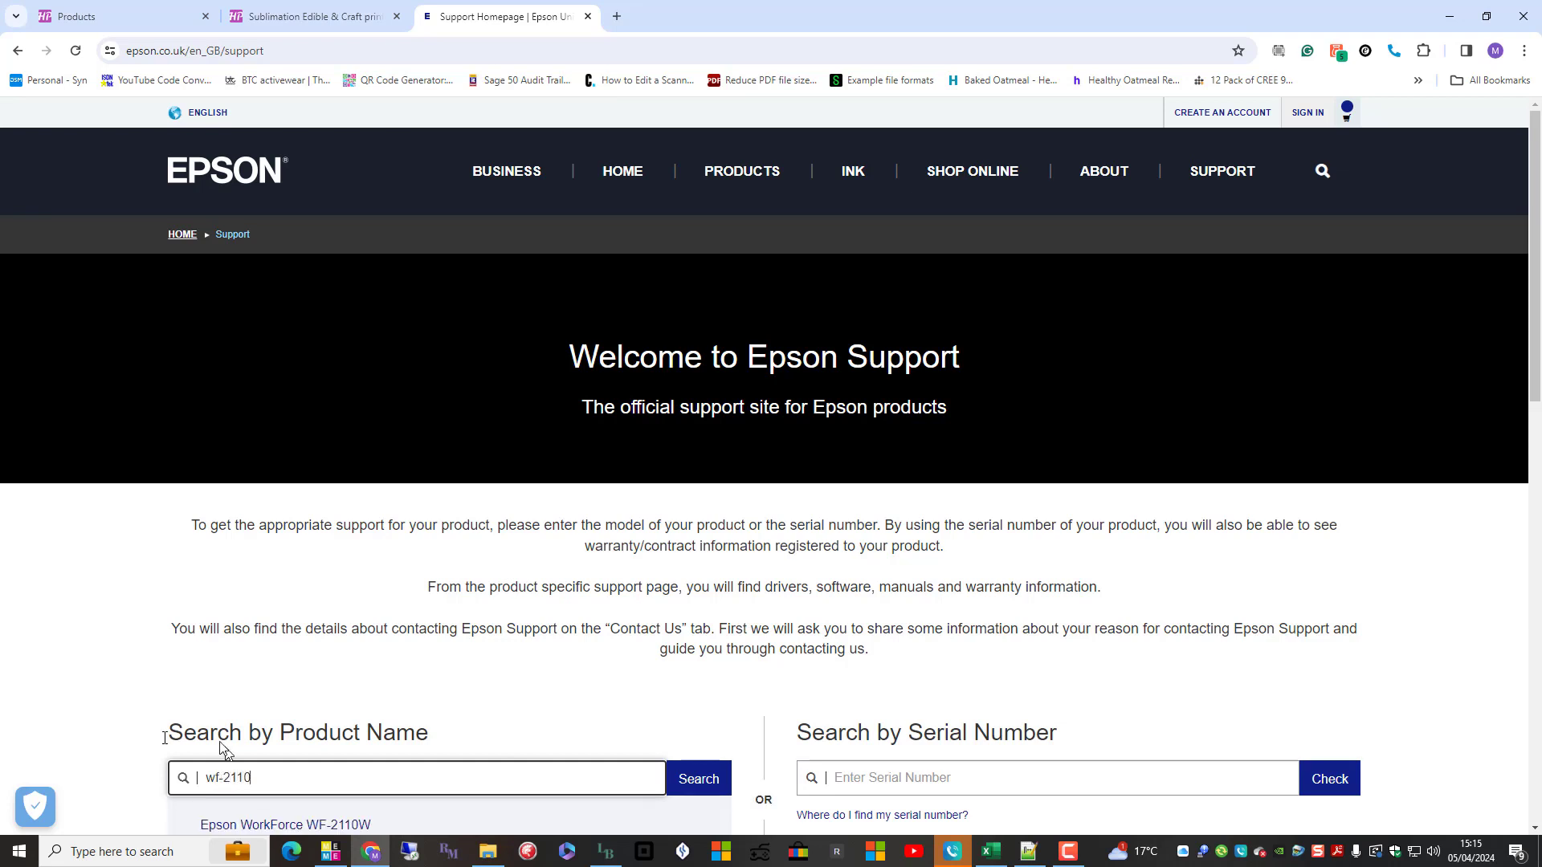
{"action": "scroll", "coordinate": [66, 784], "scroll_direction": "down", "scroll_amount": 2}
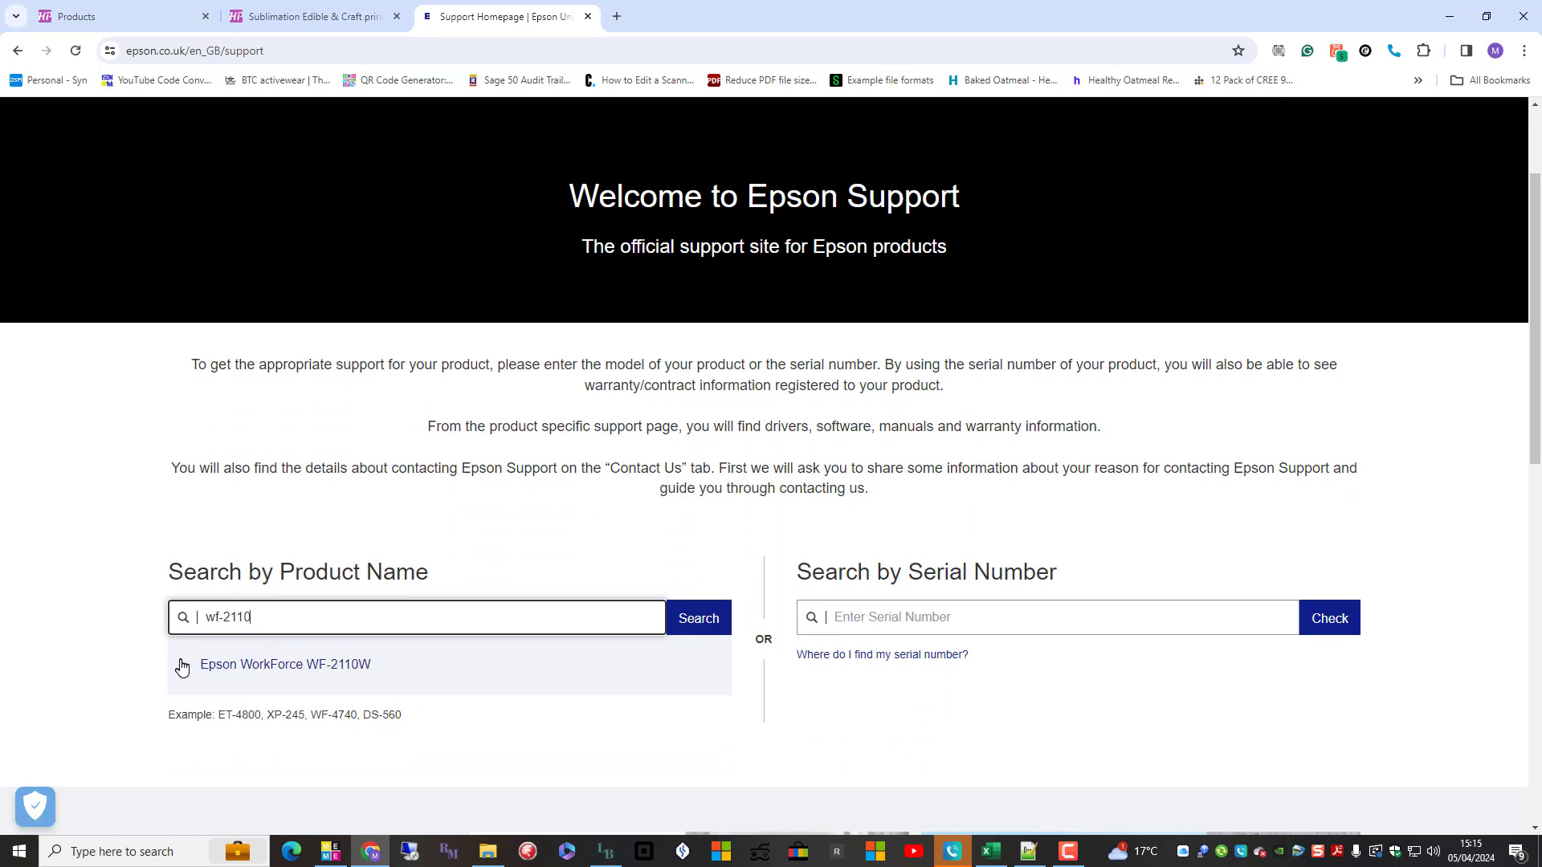
Step: Open the WorkForce WF-2110W suggestion and choose macOS 10.15 (Catalina) as operating system
{"action": "left_click", "coordinate": [271, 665]}
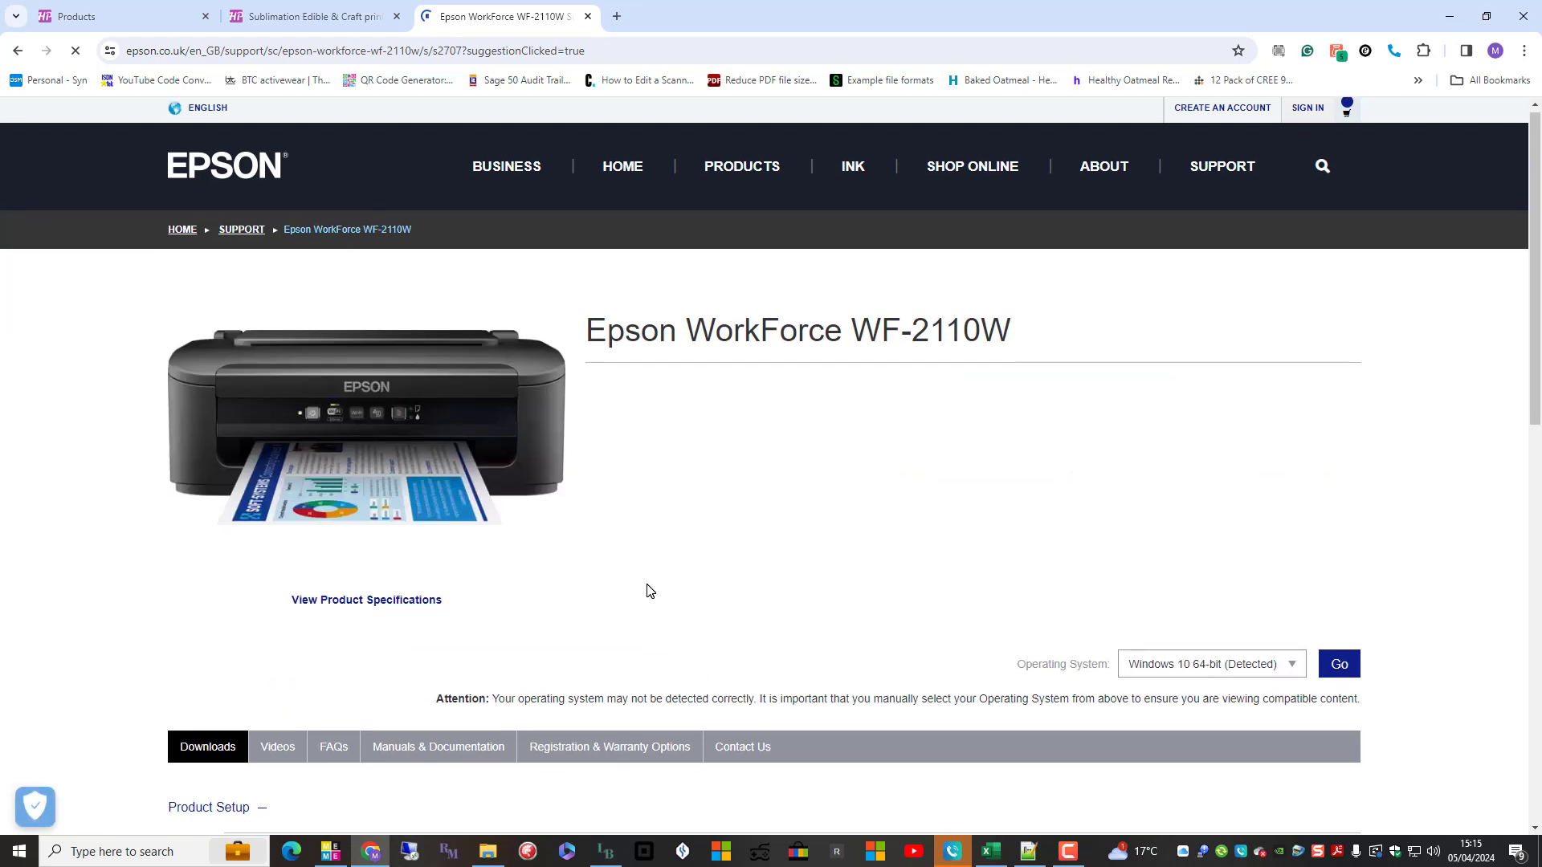
{"action": "scroll", "coordinate": [648, 590], "scroll_direction": "down", "scroll_amount": 3}
{"action": "scroll", "coordinate": [648, 591], "scroll_direction": "up", "scroll_amount": 3}
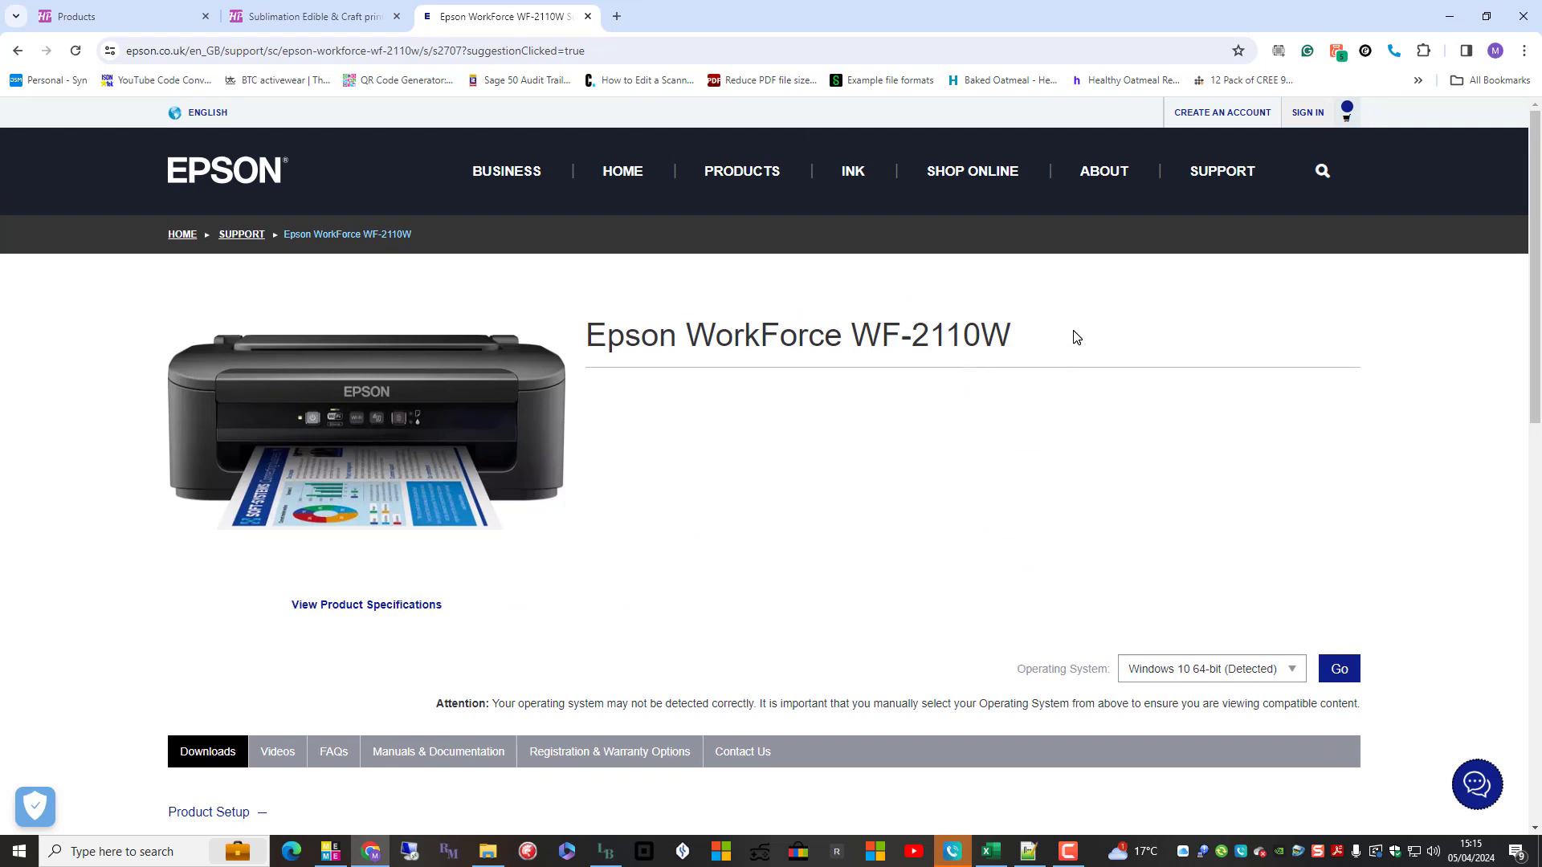
{"action": "scroll", "coordinate": [995, 557], "scroll_direction": "down", "scroll_amount": 2}
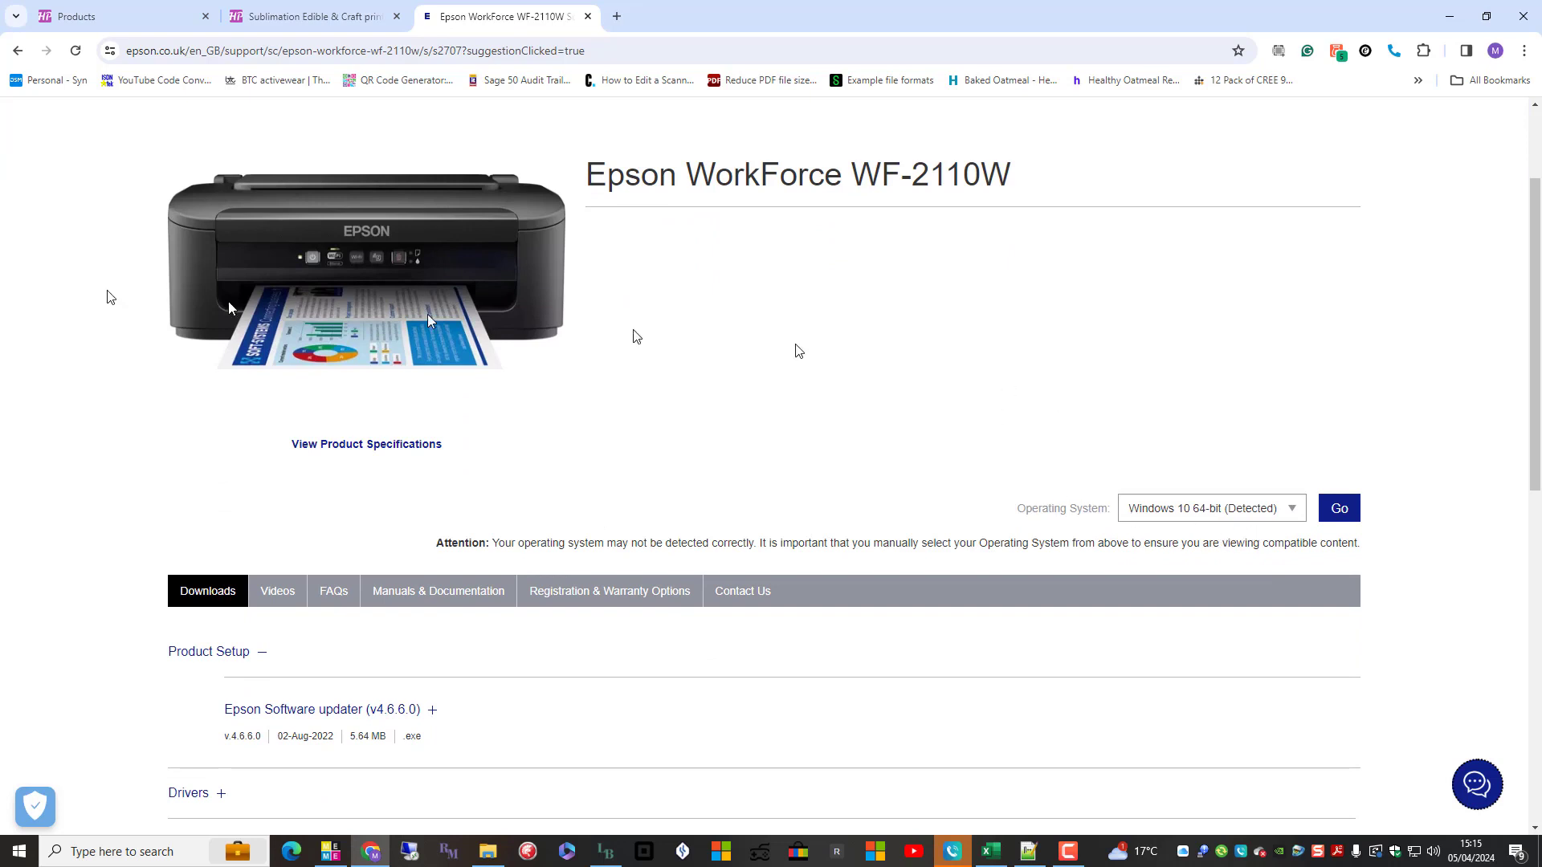
{"action": "left_click", "coordinate": [1294, 512]}
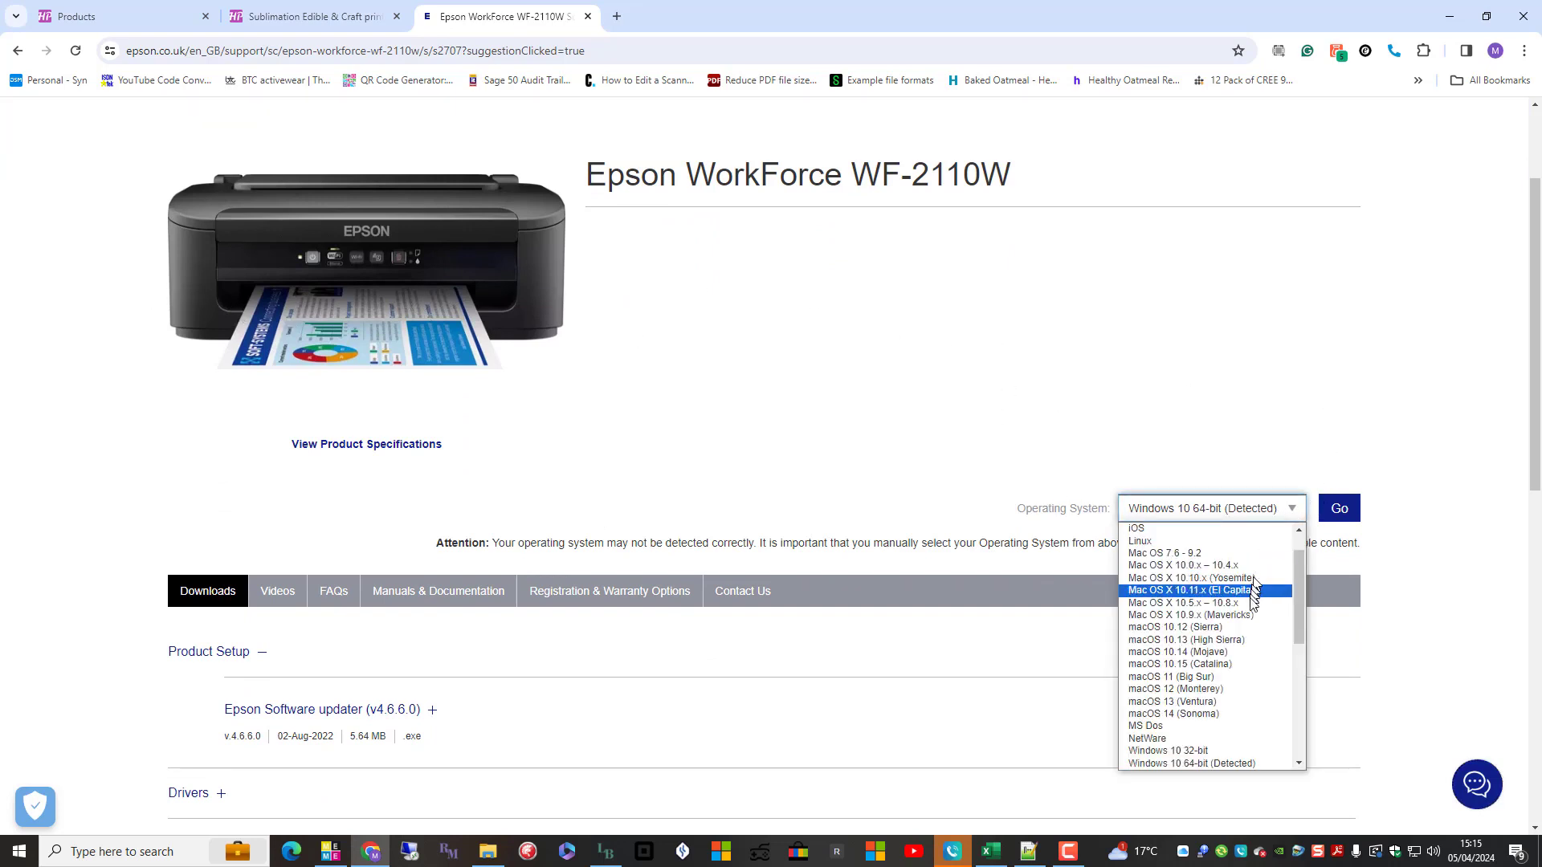
{"action": "left_click", "coordinate": [1230, 671]}
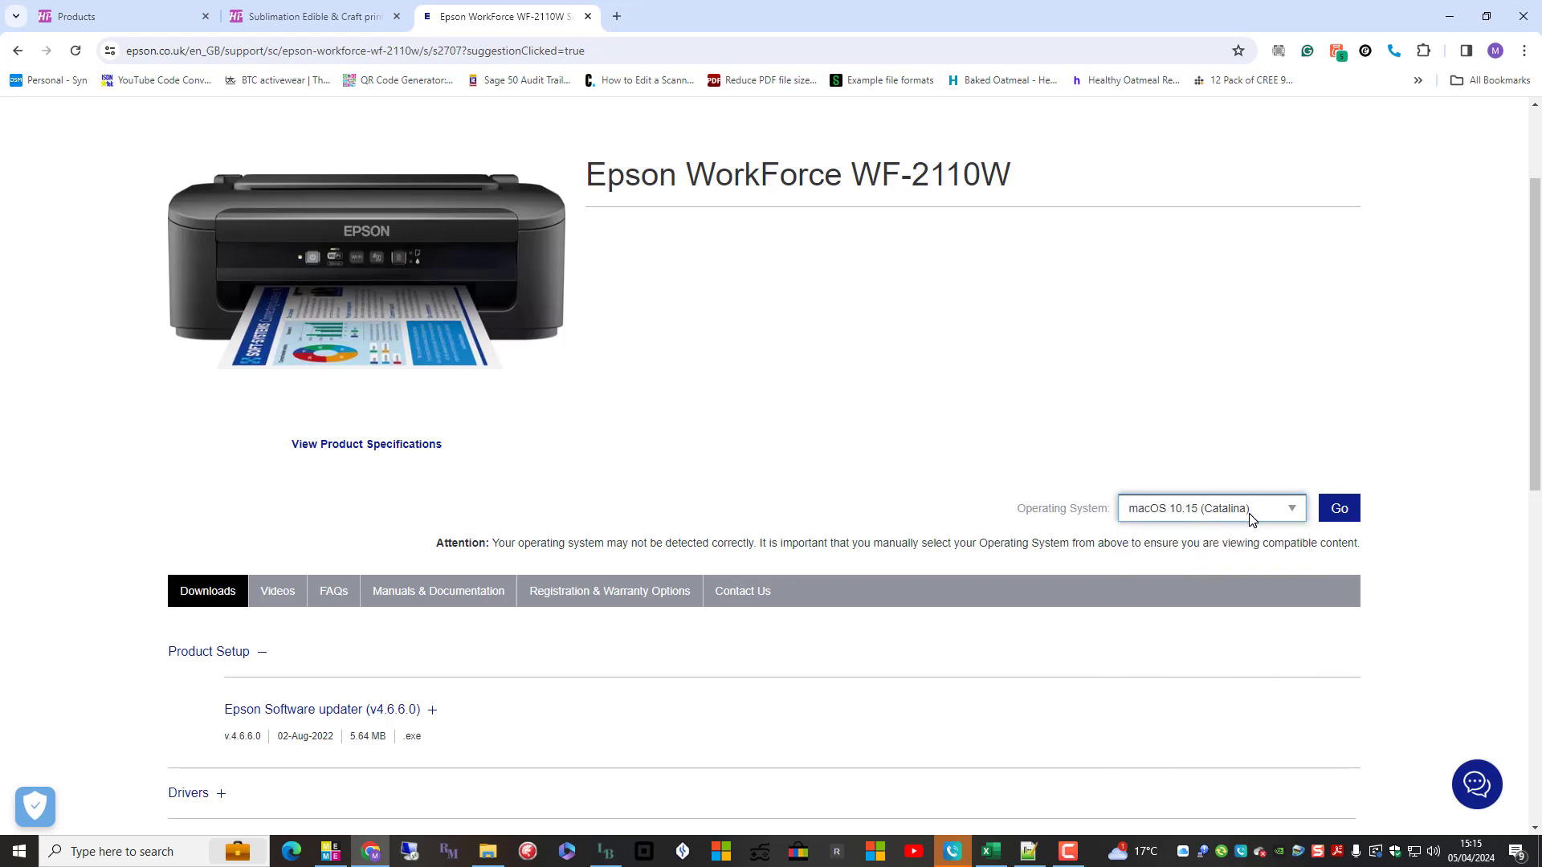
{"action": "scroll", "coordinate": [242, 651], "scroll_direction": "down", "scroll_amount": 2}
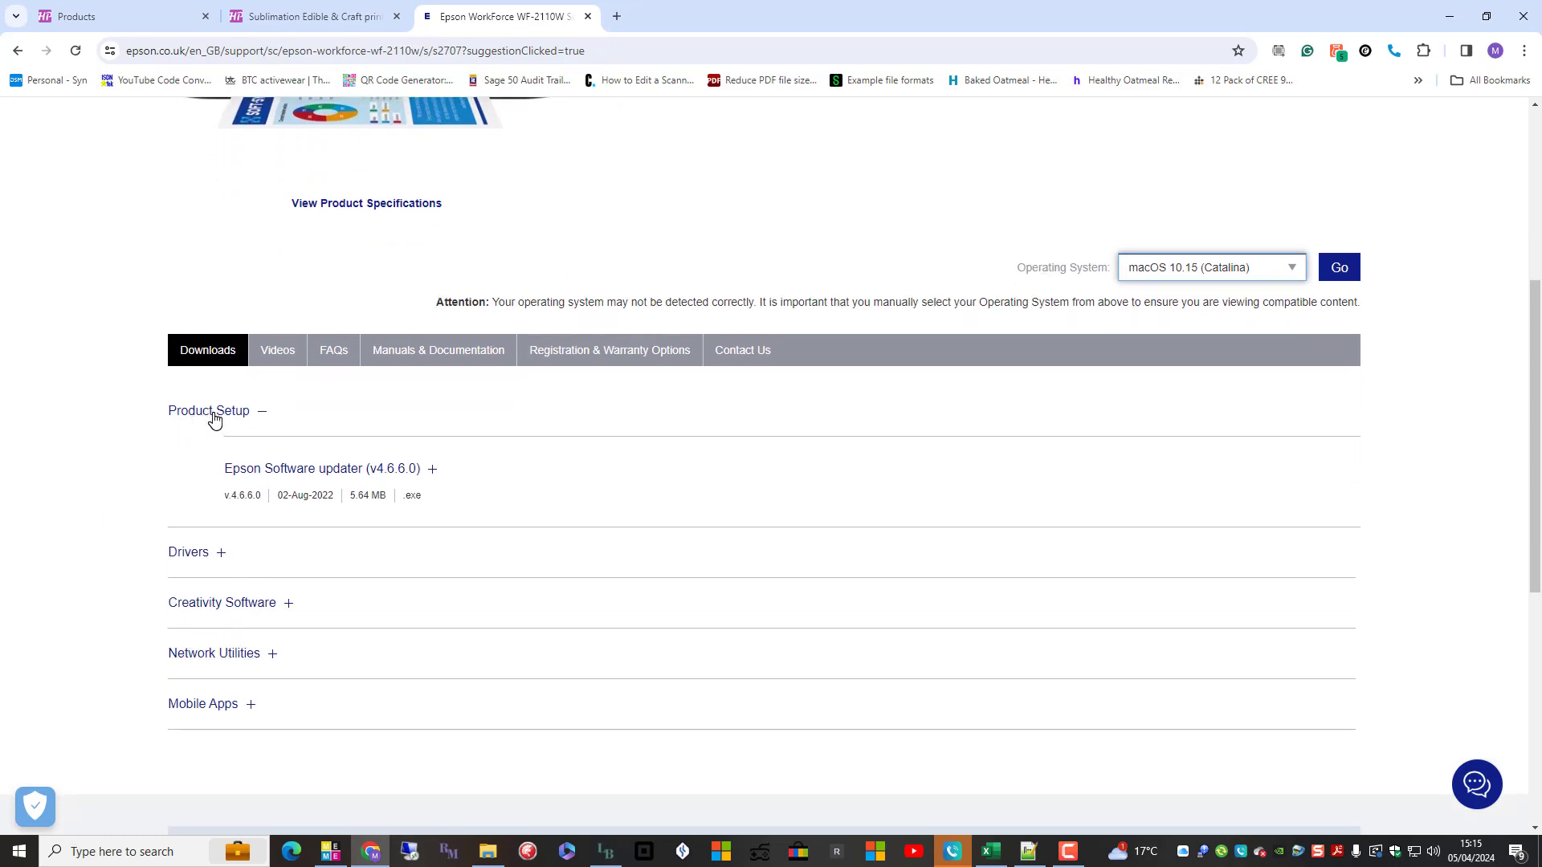
Step: Download Driver (v3.01), epson660519eu (2).exe at 35.5 MB, from the Drivers list
{"action": "left_click", "coordinate": [214, 415]}
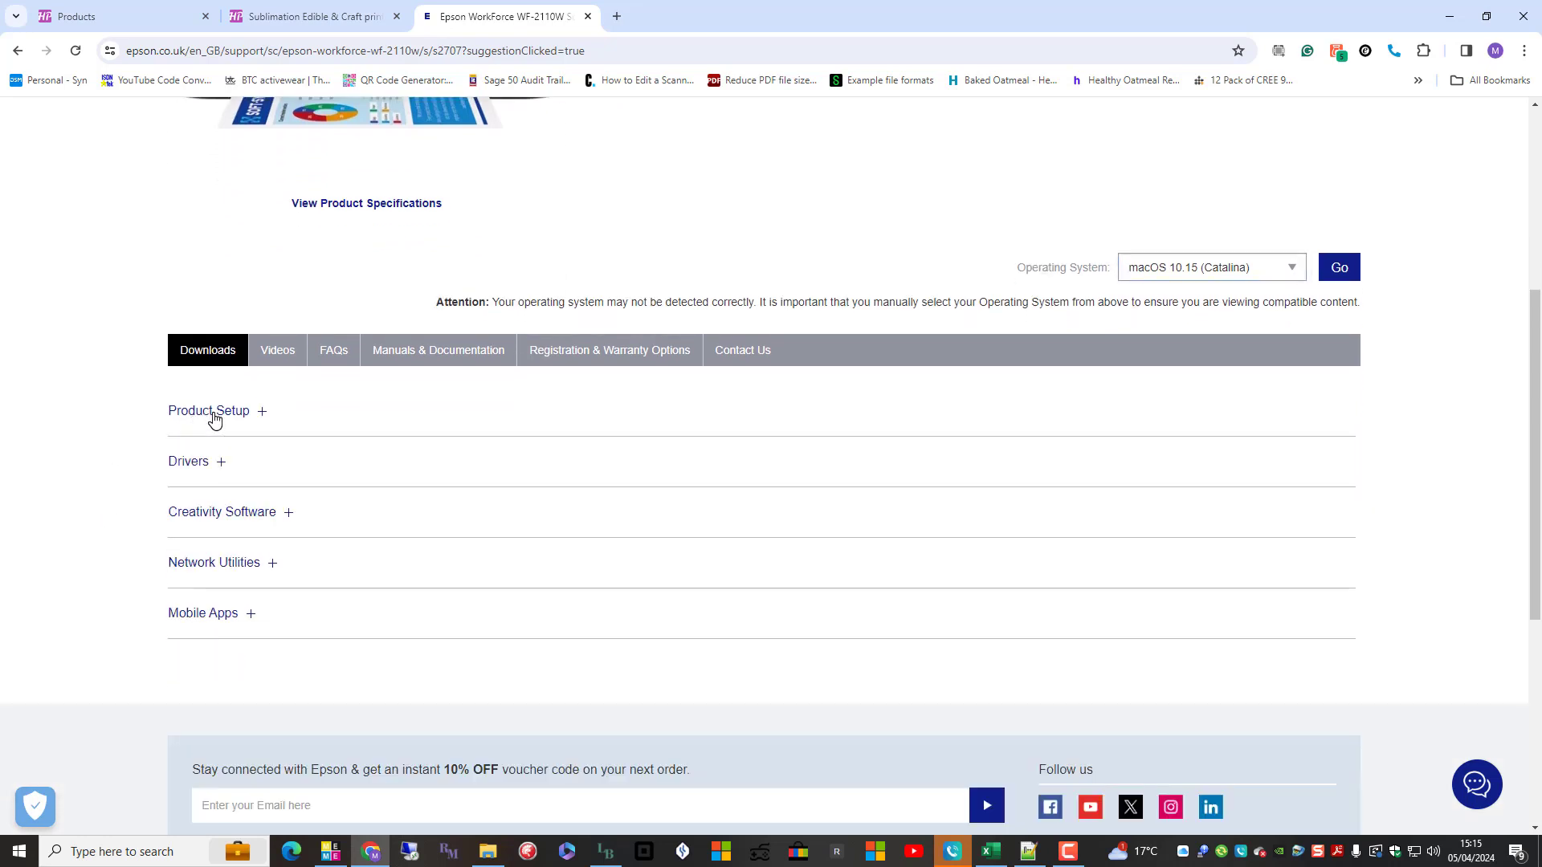
{"action": "left_click", "coordinate": [214, 414]}
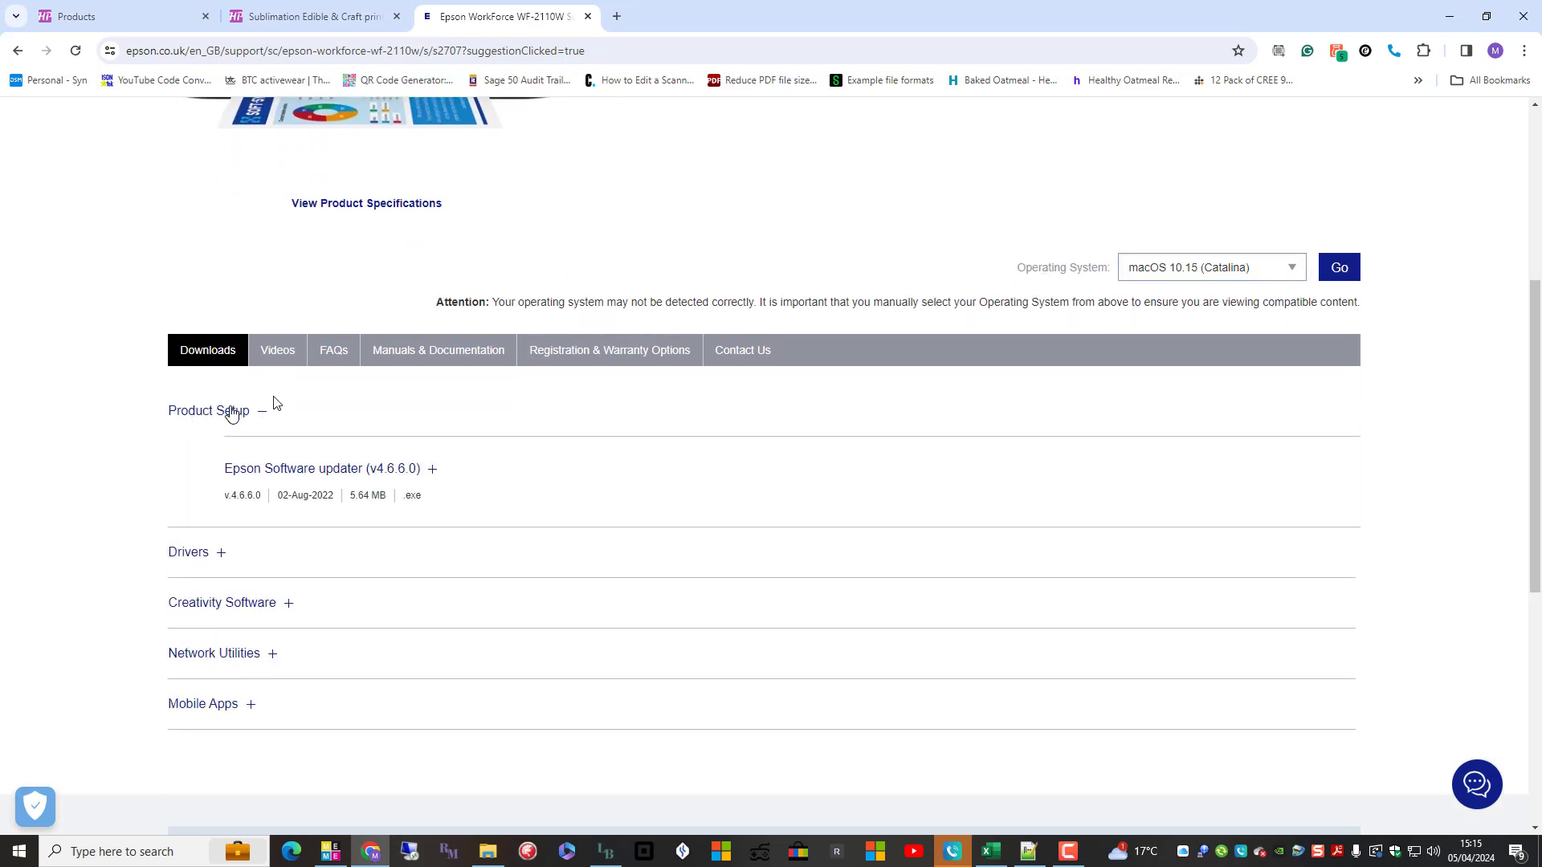
{"action": "left_click", "coordinate": [184, 557]}
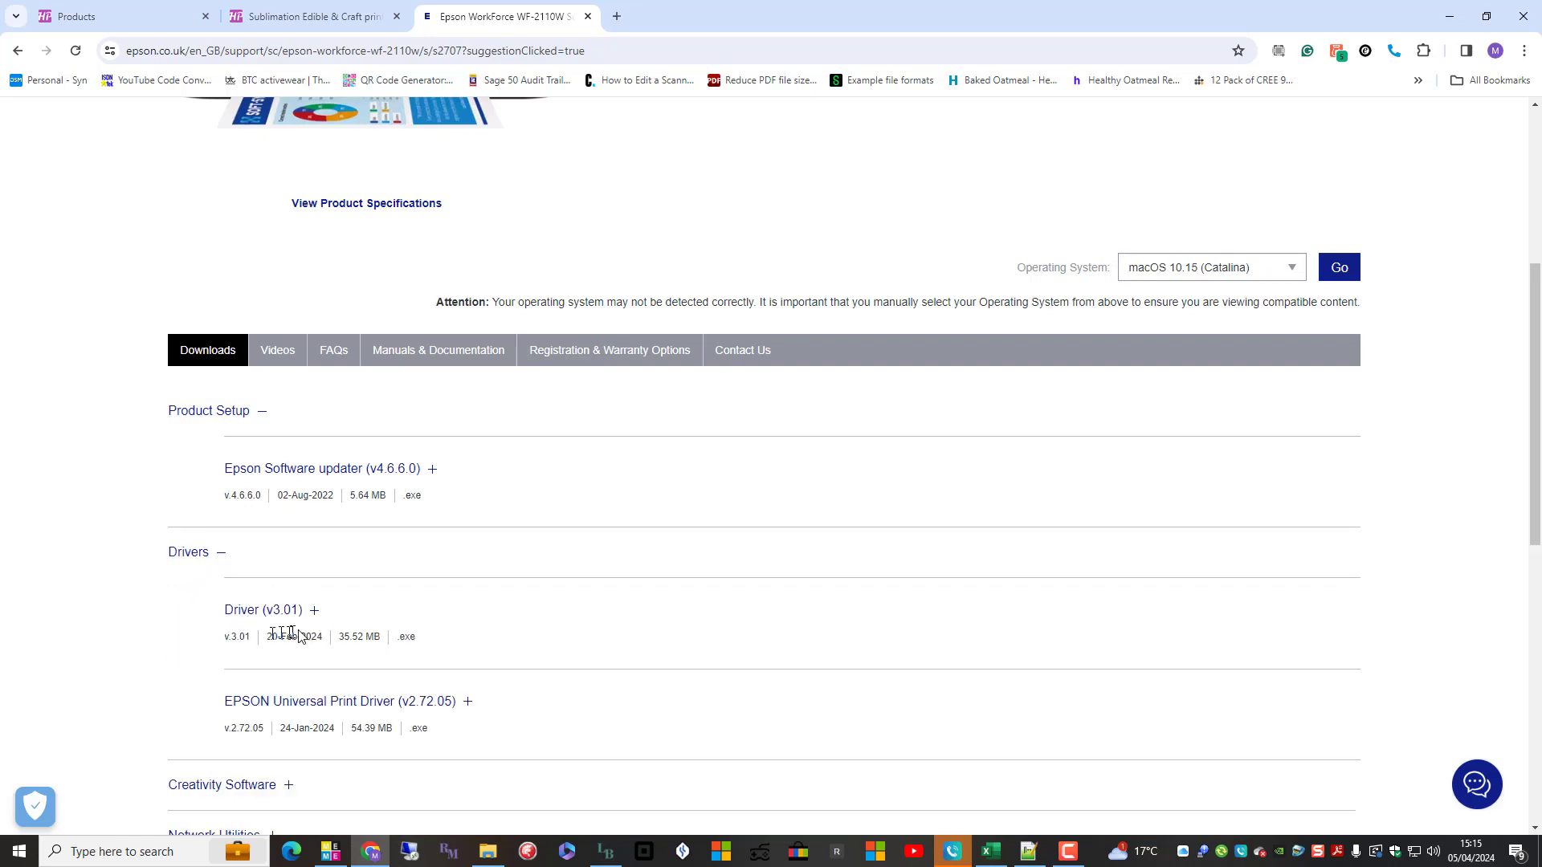
{"action": "left_click", "coordinate": [237, 610]}
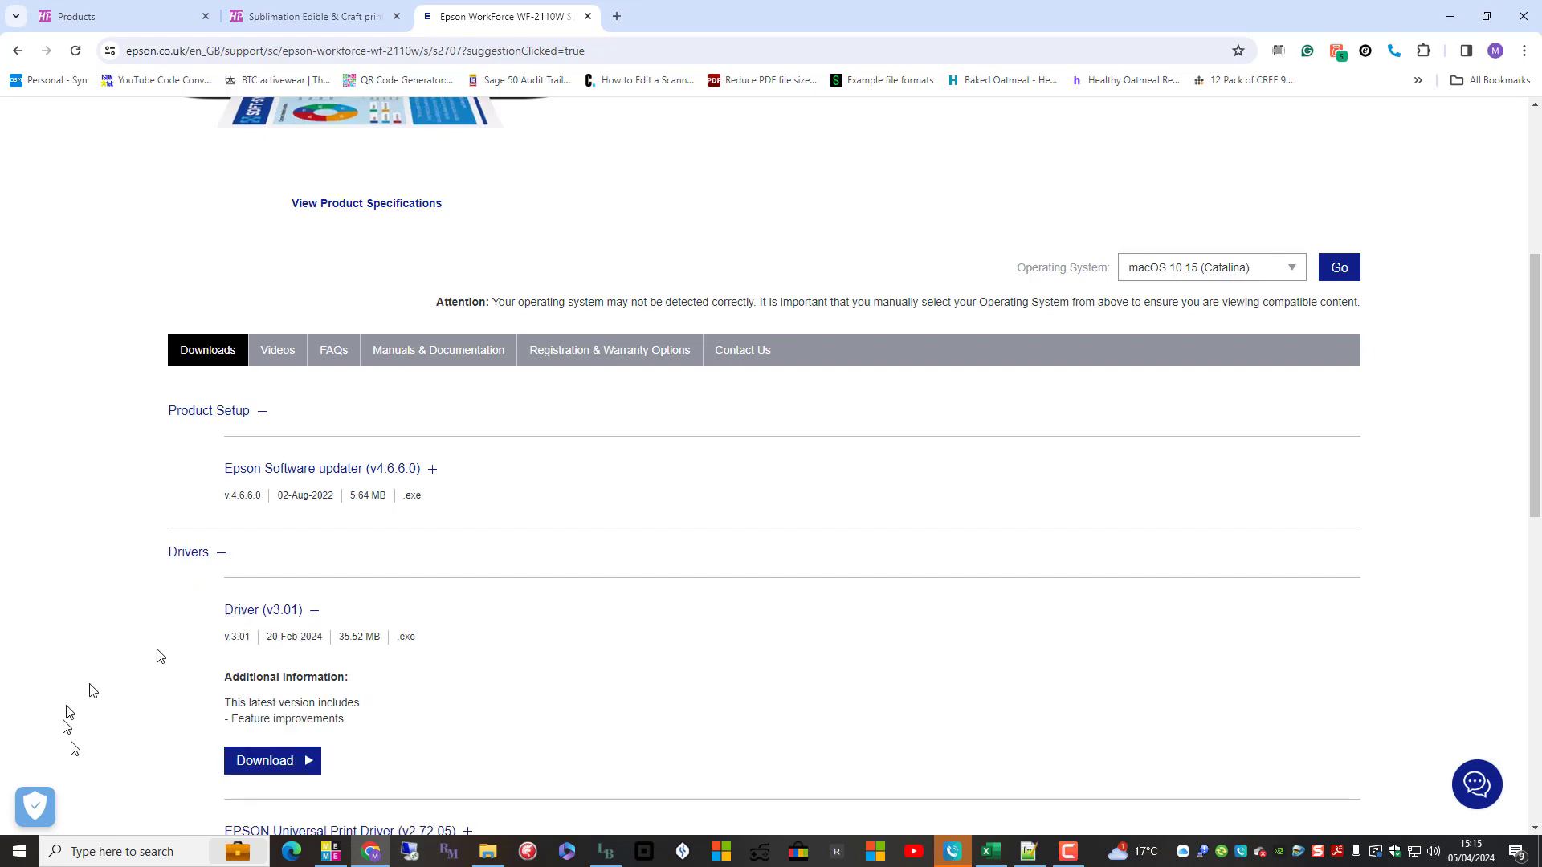
{"action": "left_click", "coordinate": [262, 761]}
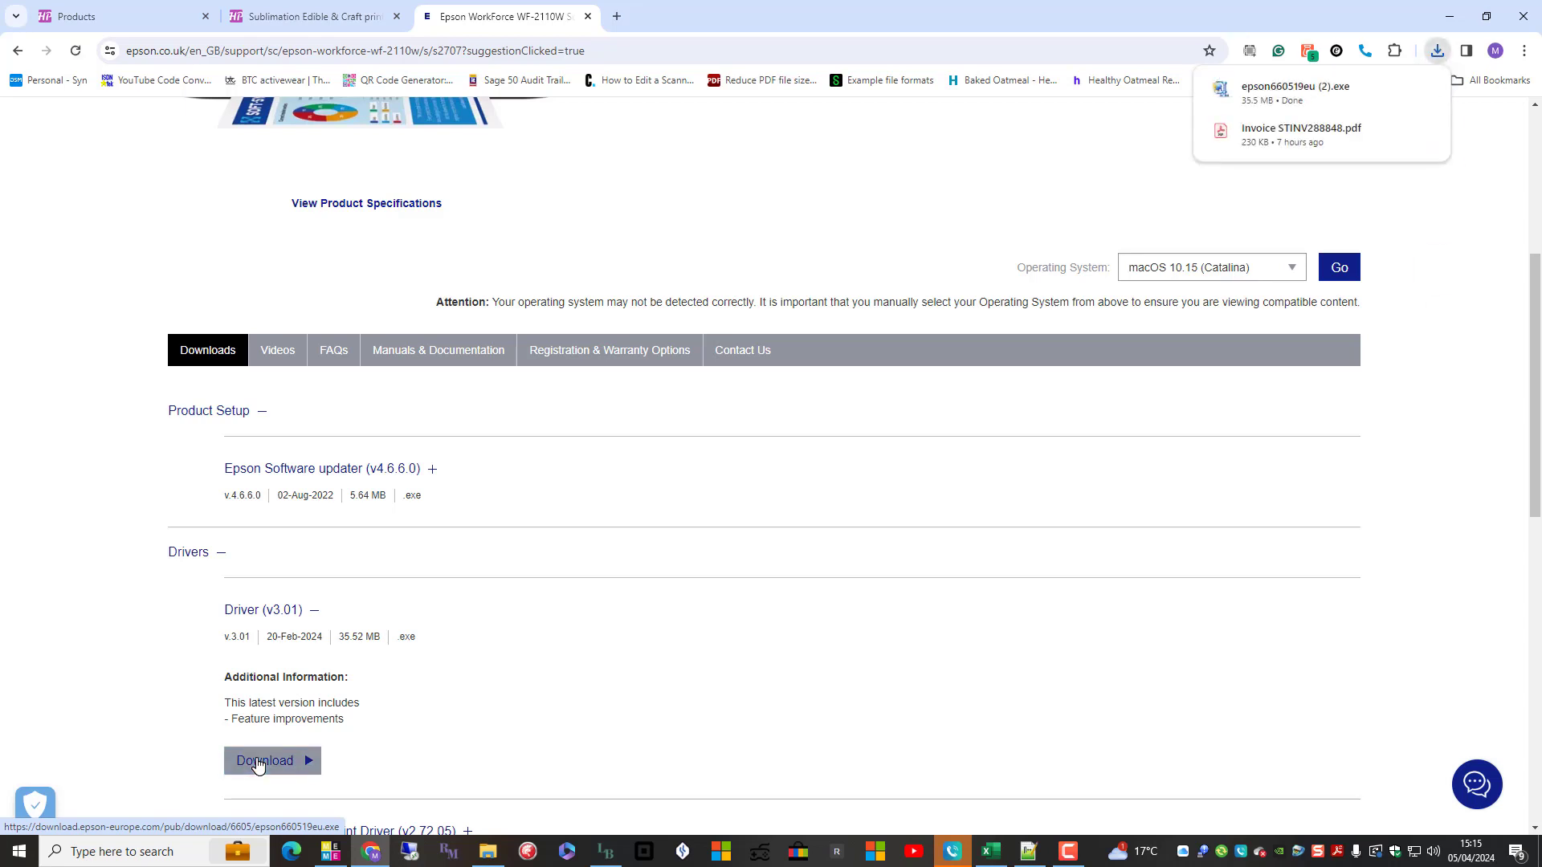
{"action": "mouse_move", "coordinate": [1302, 134]}
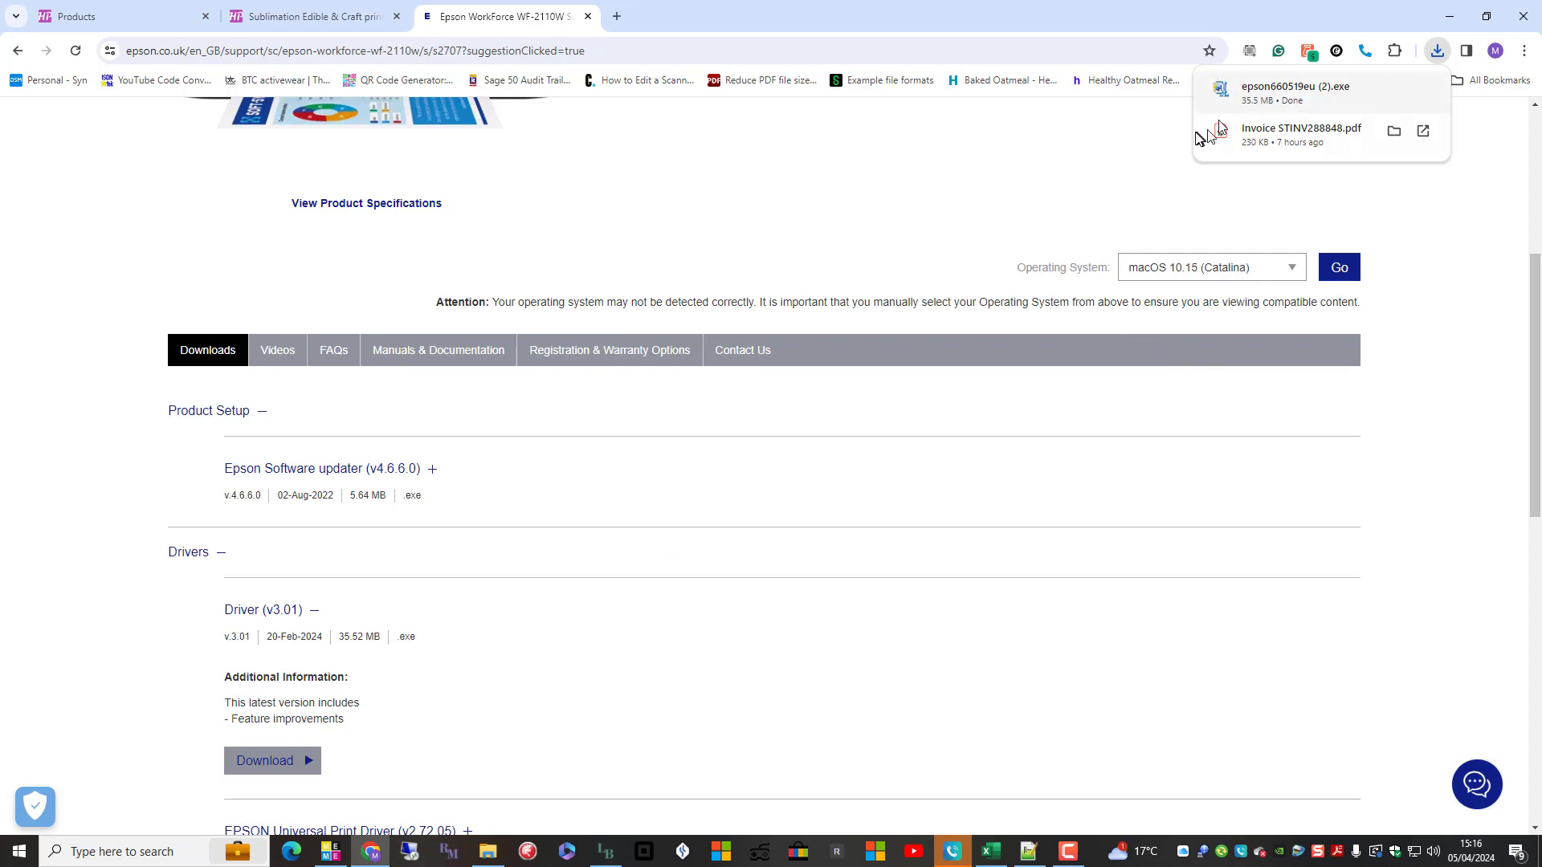
Step: Launch epson660519eu (2).exe from Chrome's downloads popup
{"action": "left_click", "coordinate": [1295, 92]}
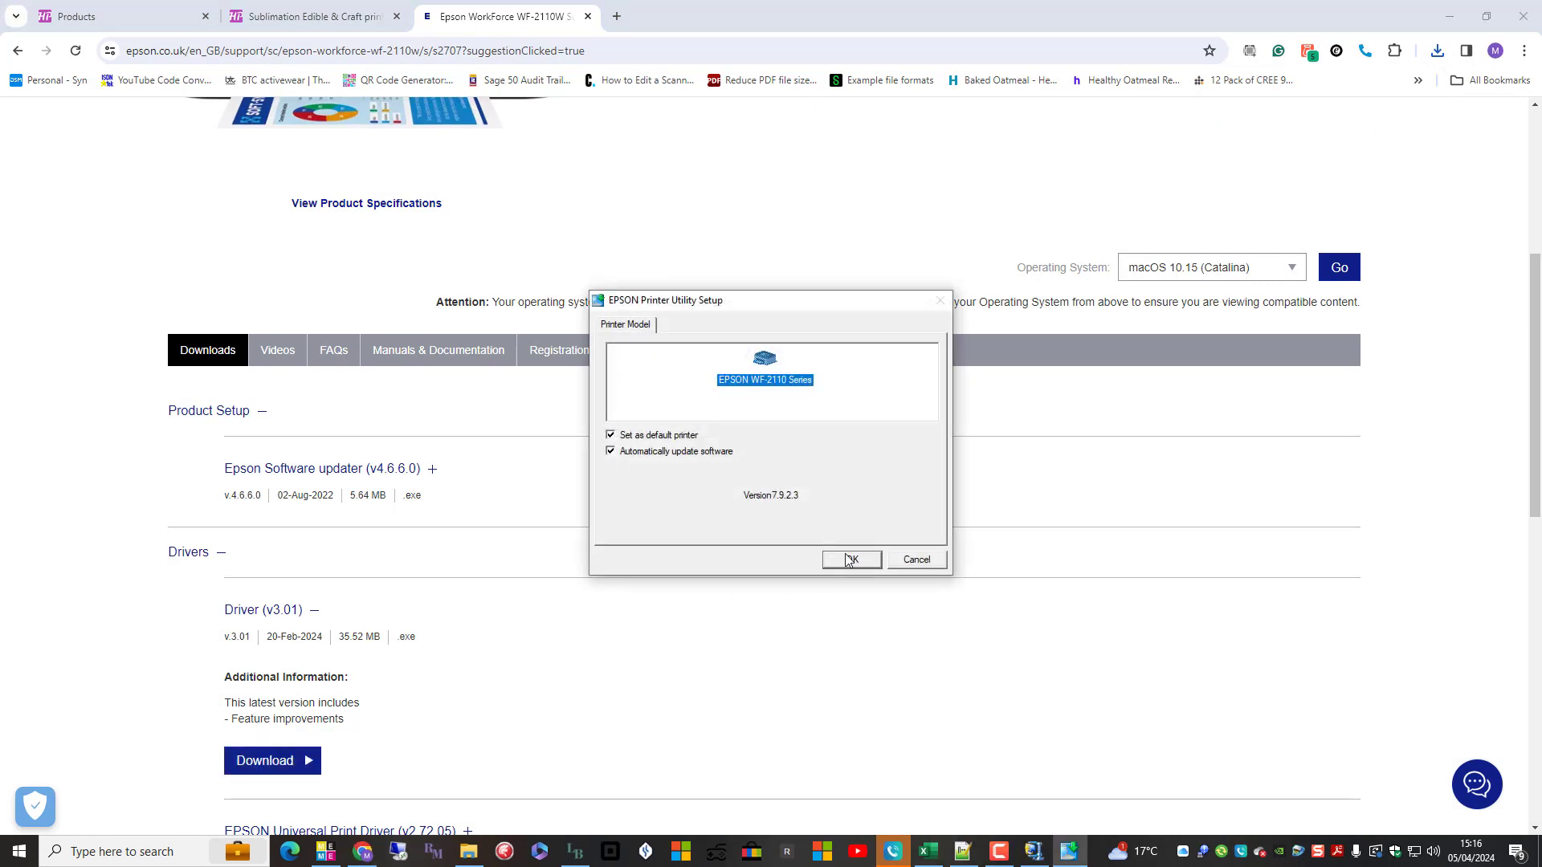
Step: Accept the WF-2110 Series model, English language and the licence agreement
{"action": "left_click", "coordinate": [852, 562]}
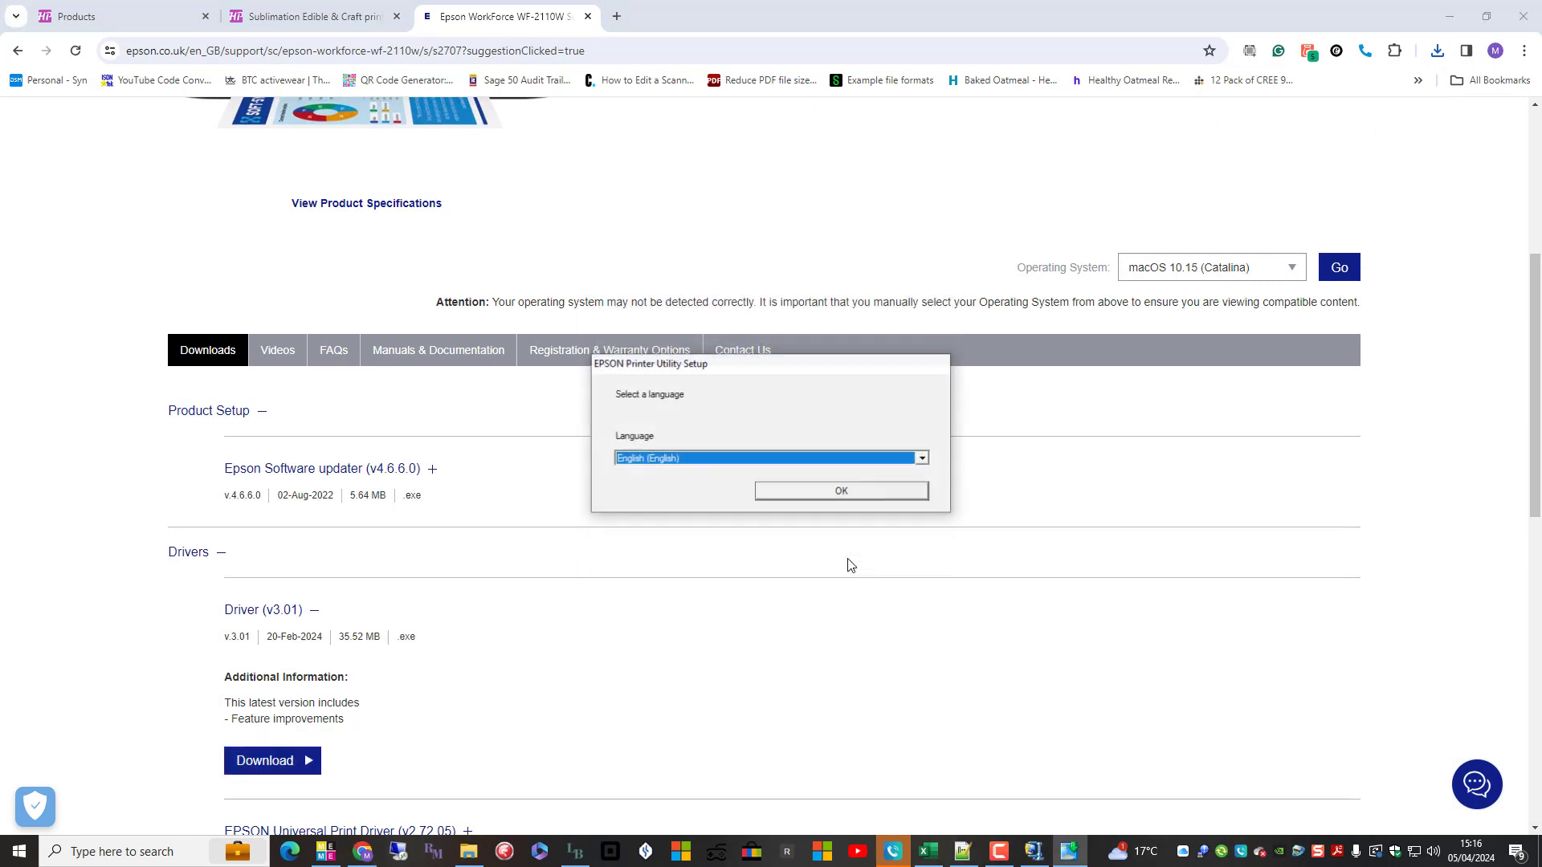
{"action": "left_click", "coordinate": [774, 490]}
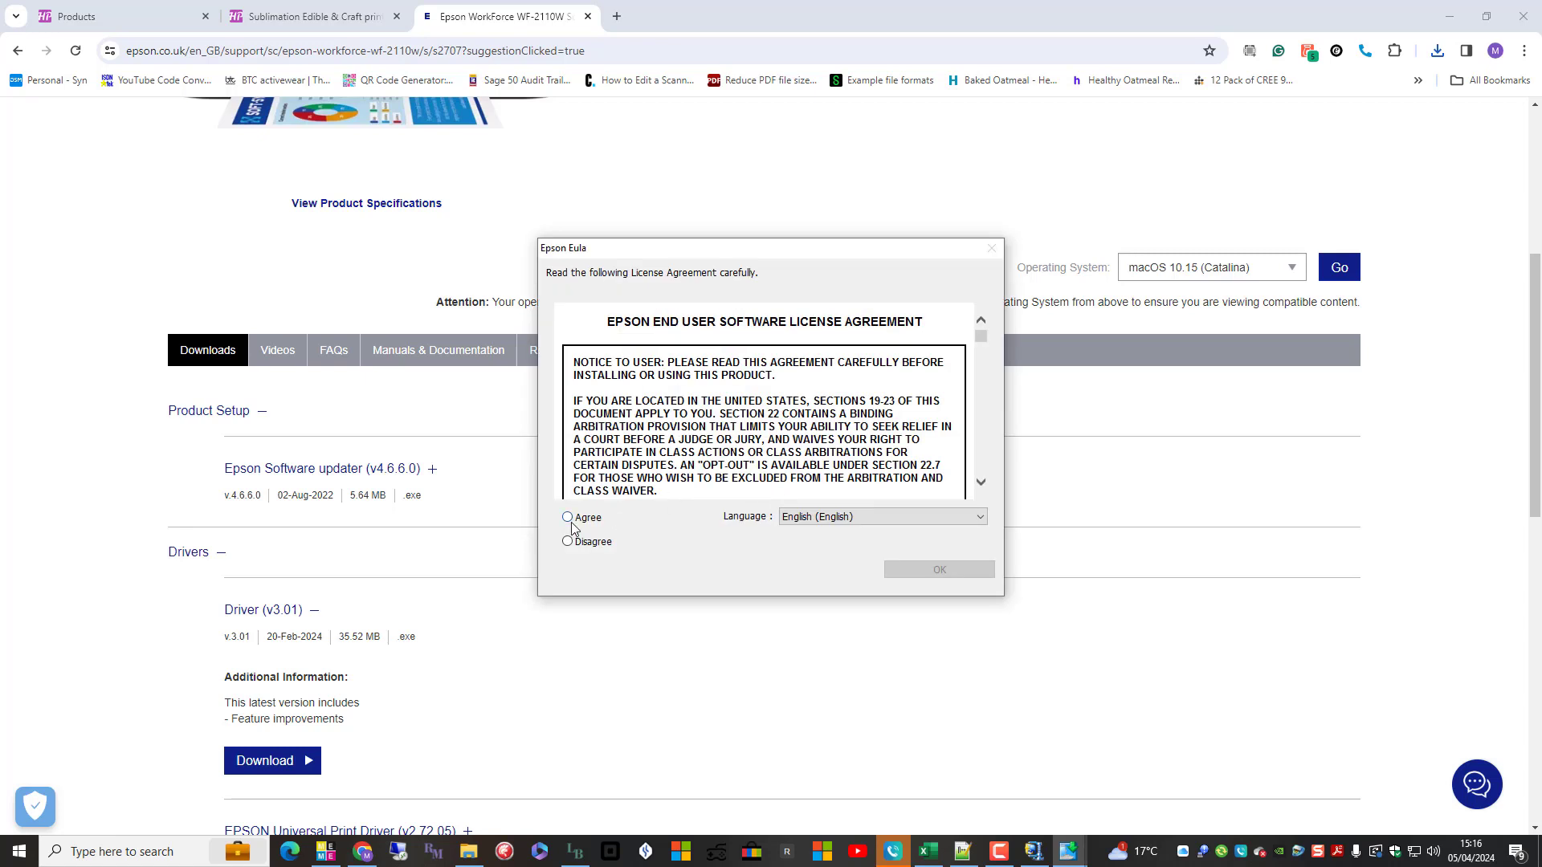
{"action": "left_click", "coordinate": [568, 519]}
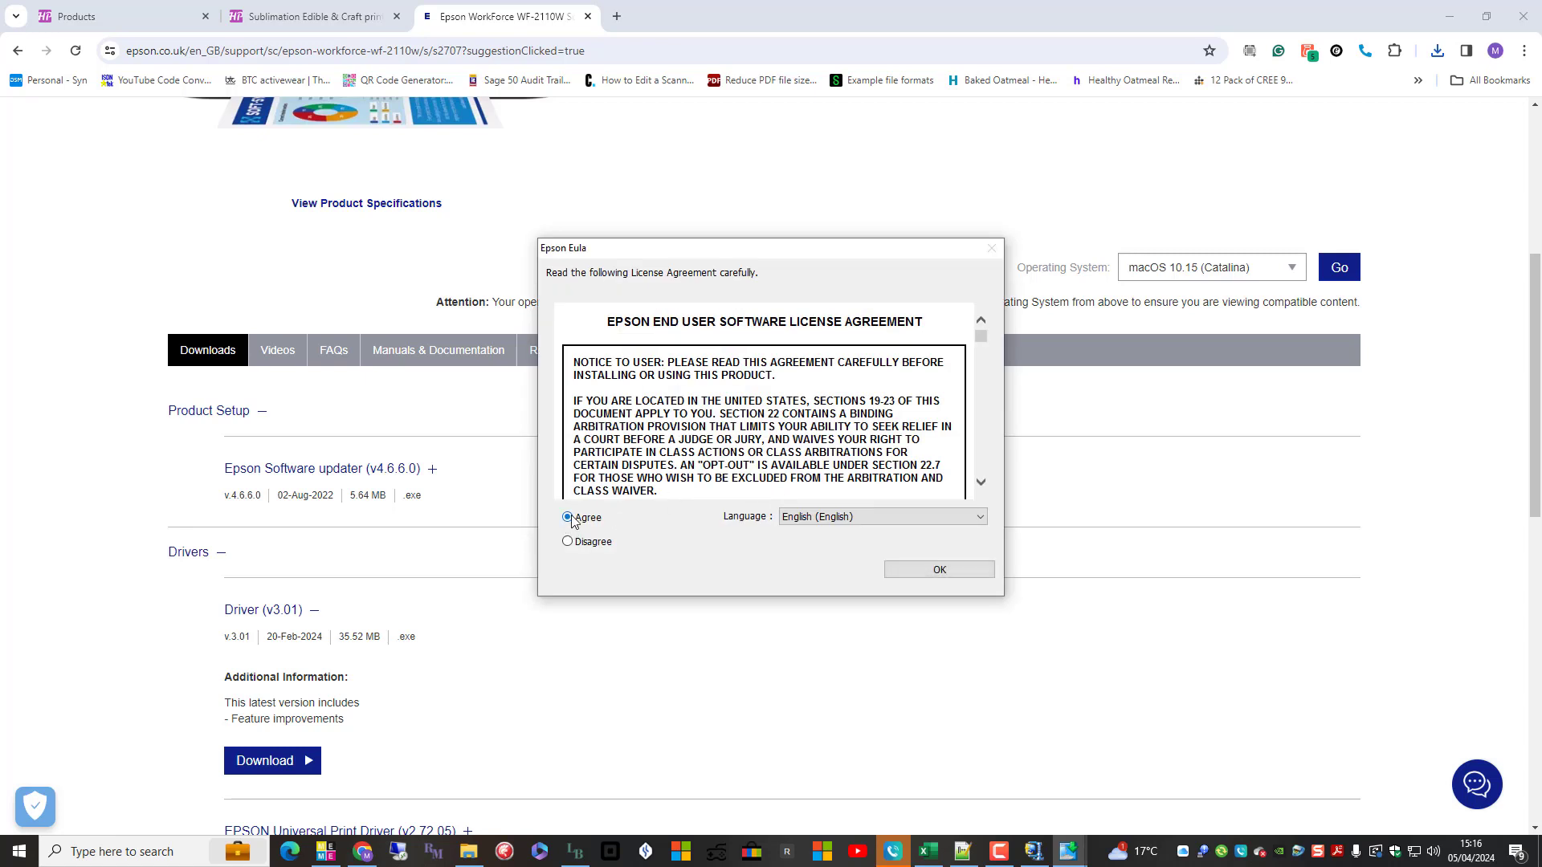
{"action": "left_click", "coordinate": [941, 571]}
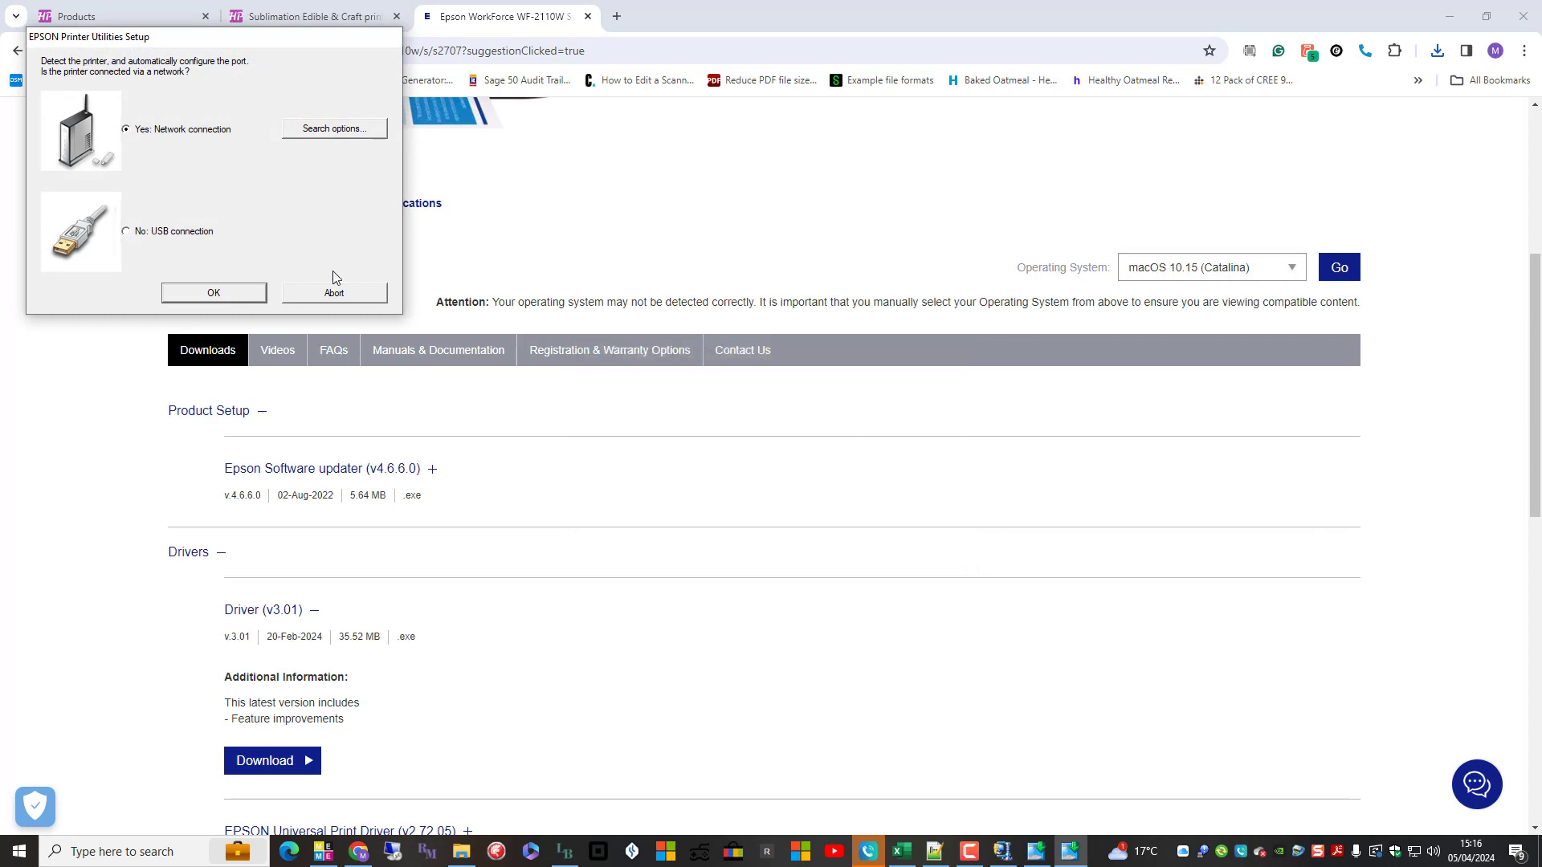
Step: Choose 'No: USB connection' and begin the USB port search
{"action": "left_click", "coordinate": [125, 232]}
{"action": "left_click", "coordinate": [215, 293]}
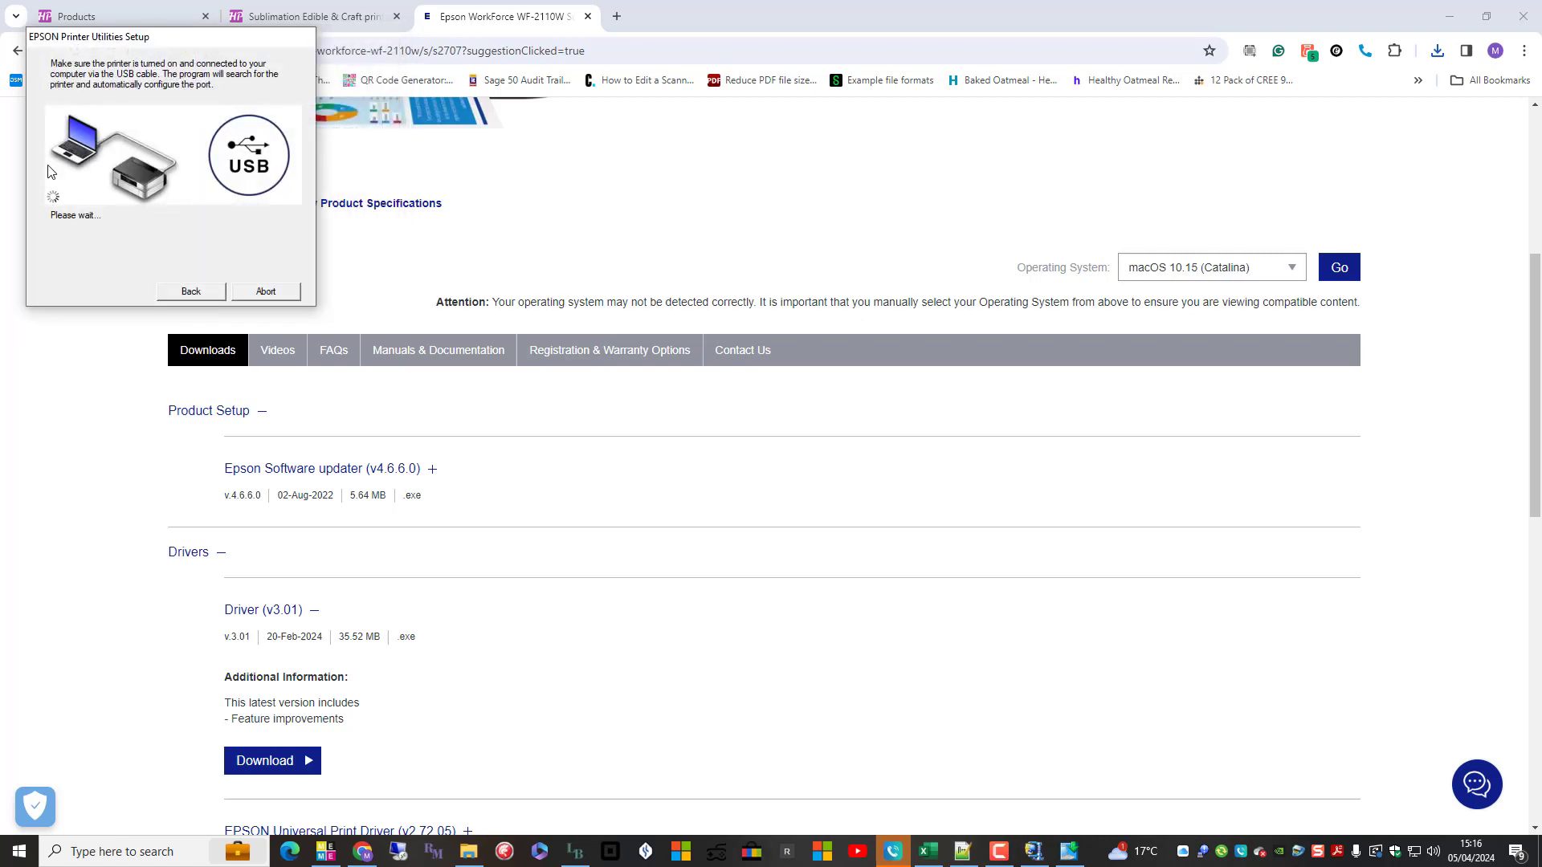